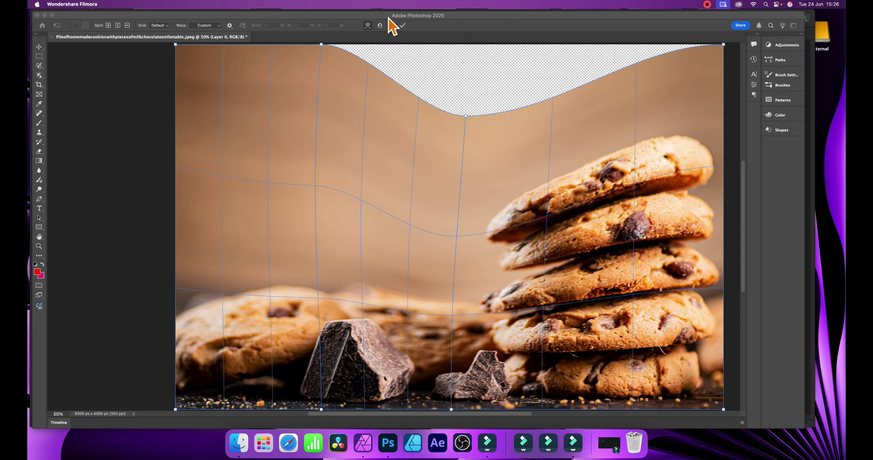
- Discard the pending warp on the cookie photo and warp Layer 0 again, bending its top edge down and bottom edge up
{"action": "left_click", "coordinate": [391, 31]}
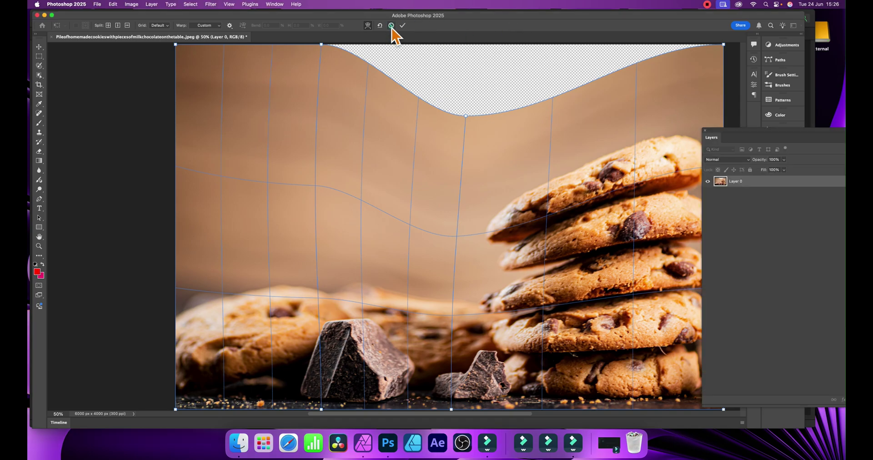
{"action": "left_click", "coordinate": [391, 26]}
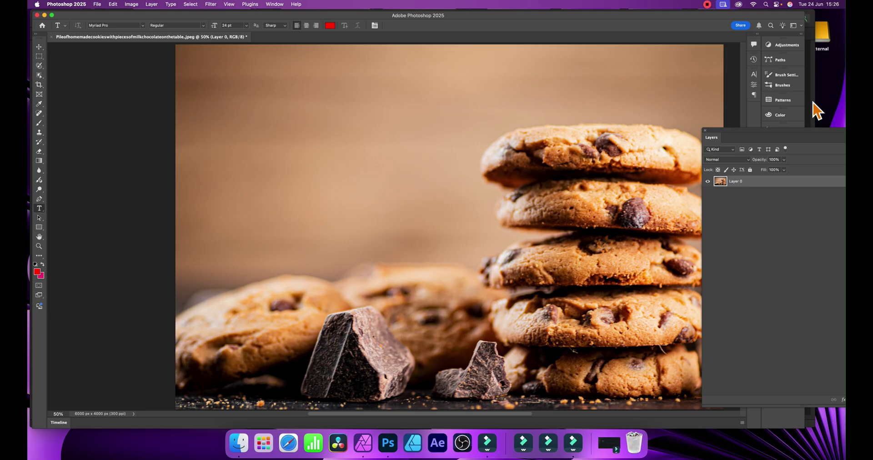
{"action": "left_click", "coordinate": [112, 5]}
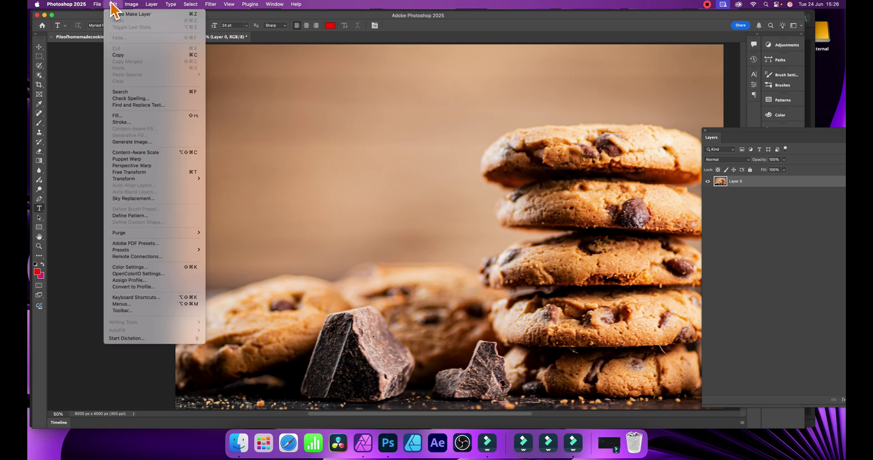
{"action": "mouse_move", "coordinate": [136, 179]}
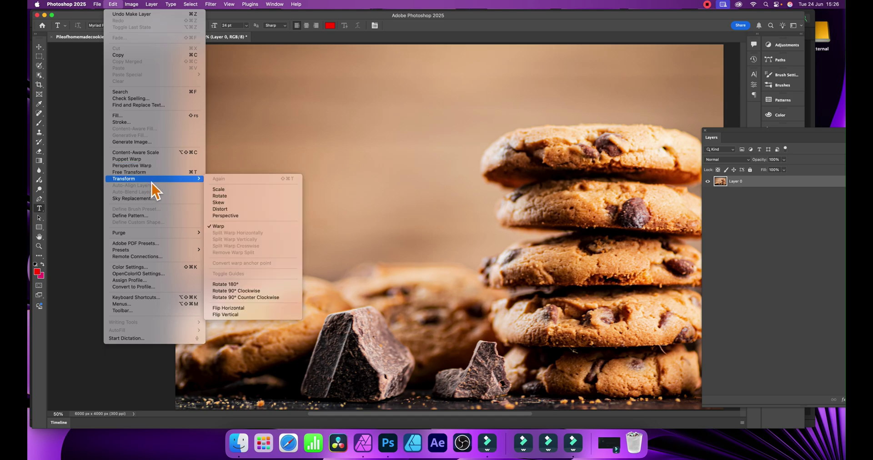
{"action": "left_click", "coordinate": [234, 227]}
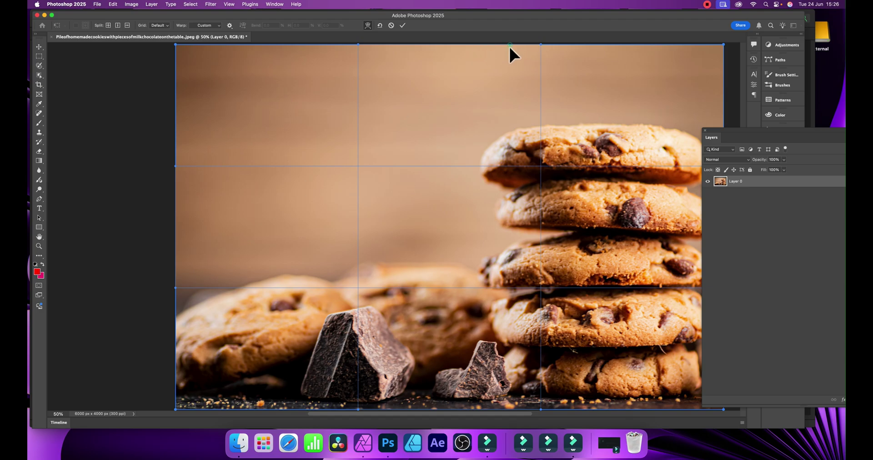
{"action": "left_click_drag", "start_coordinate": [509, 44], "coordinate": [477, 151]}
{"action": "scroll", "coordinate": [475, 226], "scroll_direction": "down", "scroll_amount": 3}
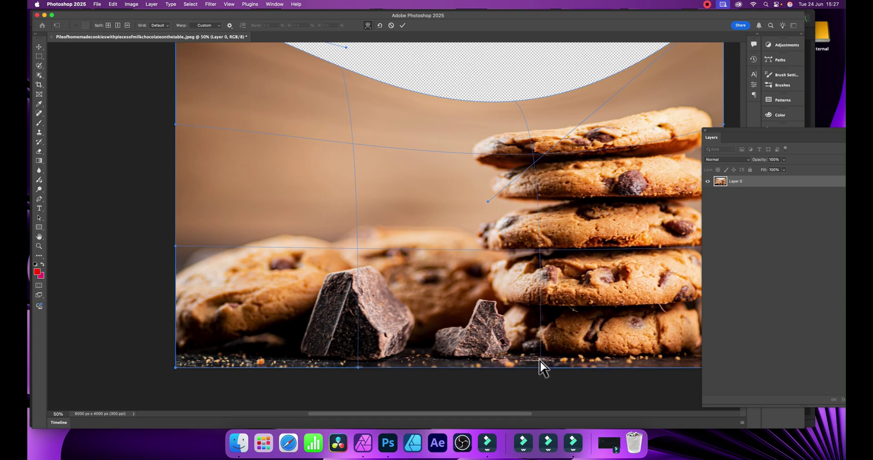
{"action": "left_click_drag", "start_coordinate": [540, 367], "coordinate": [481, 302]}
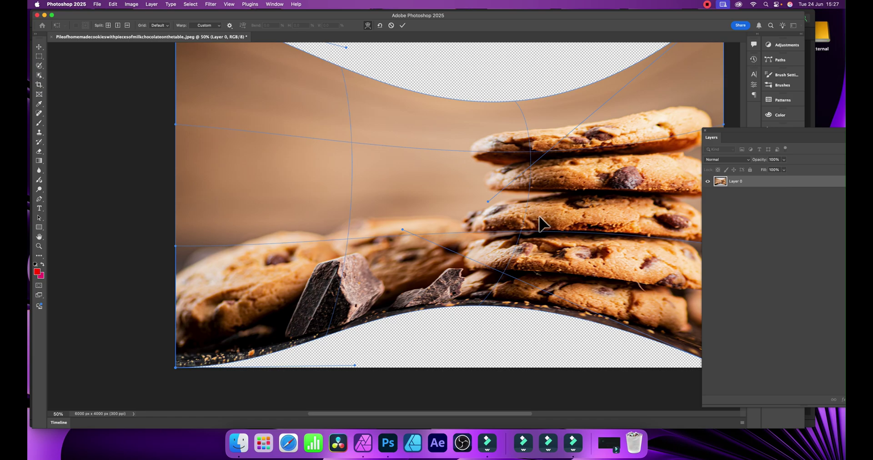
- Switch to Affinity Photo 2, cancel the pending mesh warp on the paintbrush photo and bring the Layers panel fully into view
{"action": "left_click", "coordinate": [363, 443]}
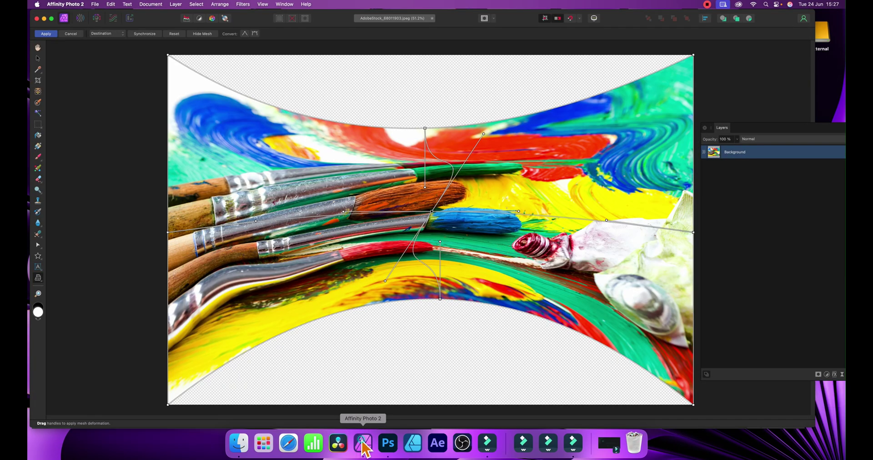
{"action": "left_click", "coordinate": [71, 33]}
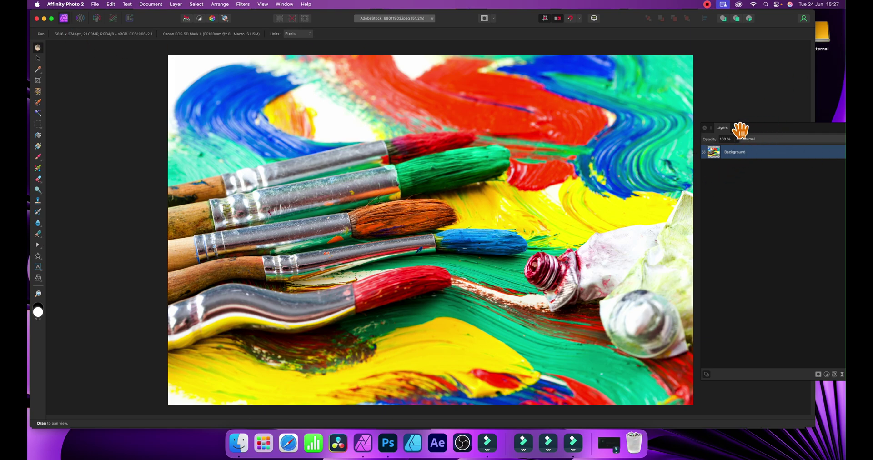
{"action": "left_click_drag", "start_coordinate": [756, 132], "coordinate": [657, 103]}
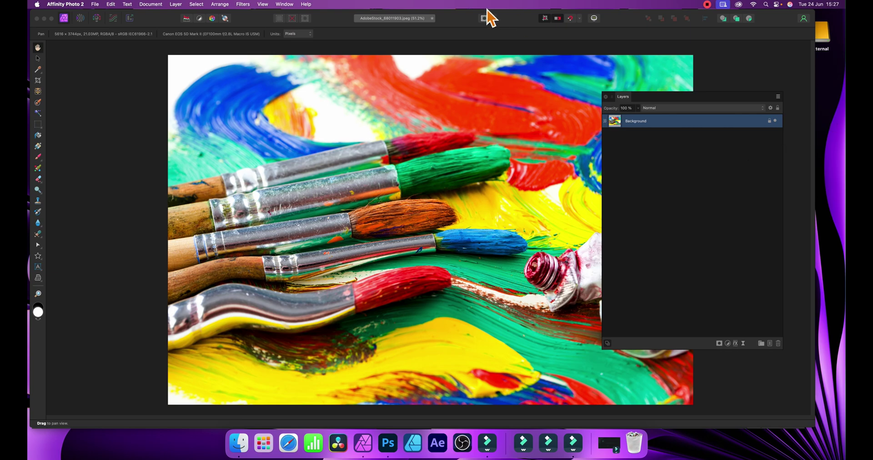
- Apply a Mesh Warp filter to the Background layer, bending the photo's top edge down and its bottom edge up
{"action": "left_click", "coordinate": [248, 6]}
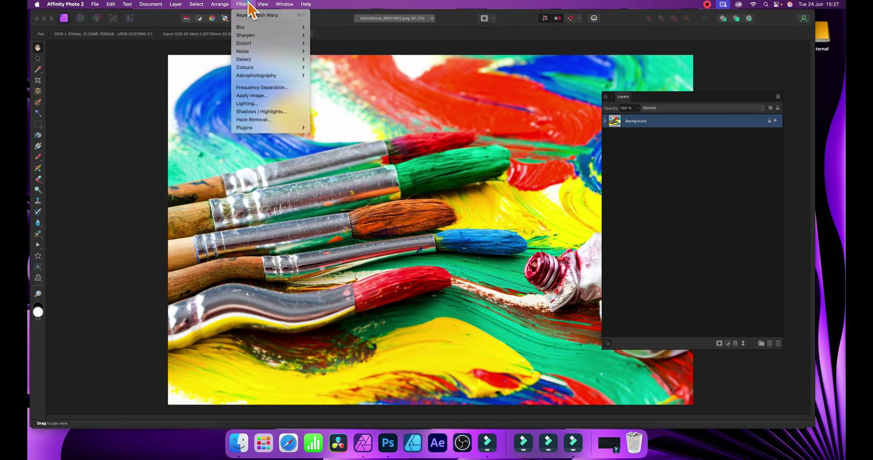
{"action": "mouse_move", "coordinate": [255, 43]}
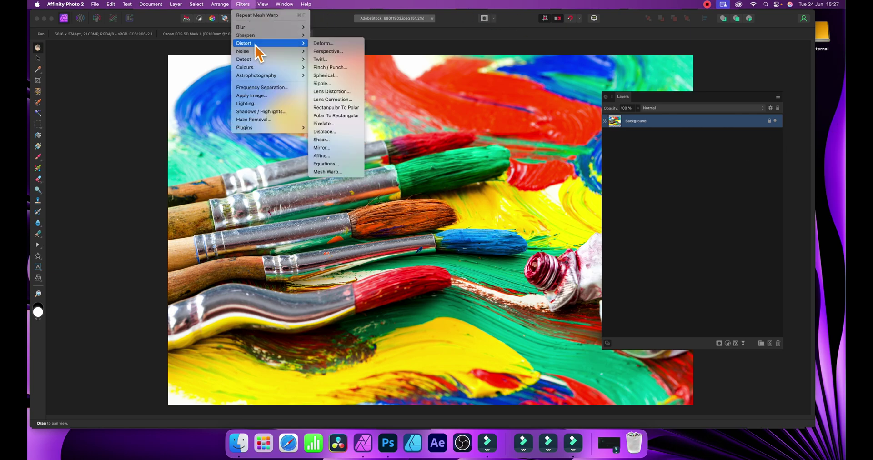
{"action": "left_click", "coordinate": [350, 173]}
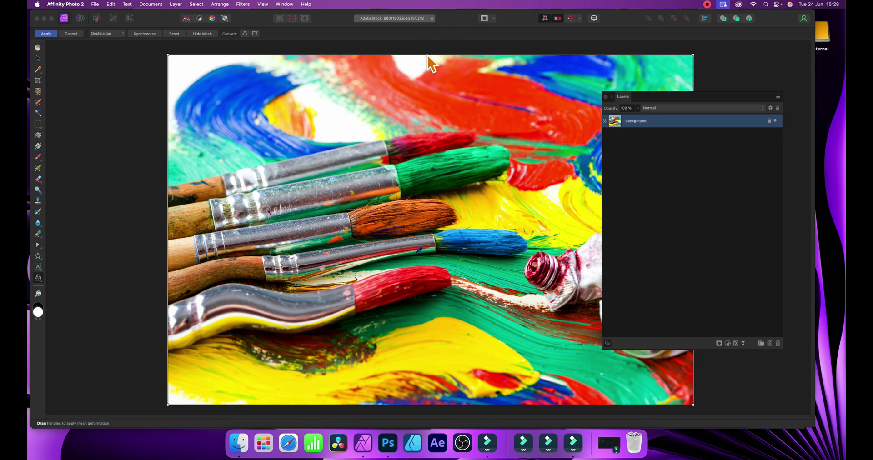
{"action": "left_click_drag", "start_coordinate": [430, 57], "coordinate": [423, 153]}
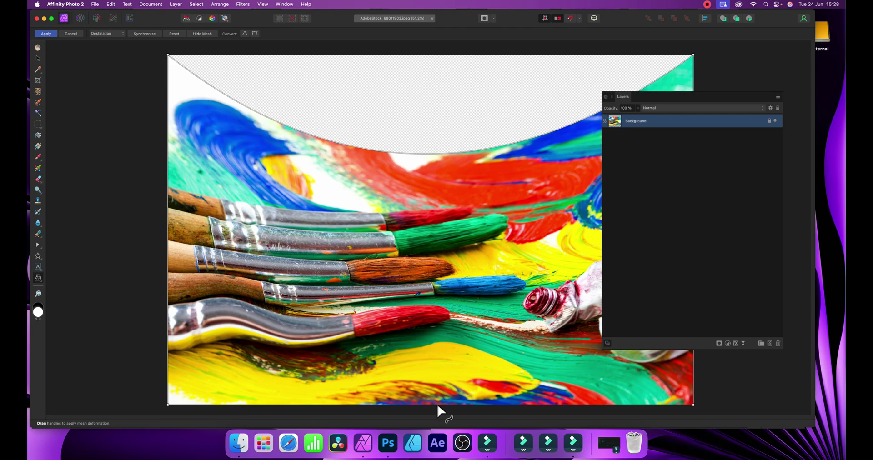
{"action": "left_click_drag", "start_coordinate": [437, 405], "coordinate": [437, 295]}
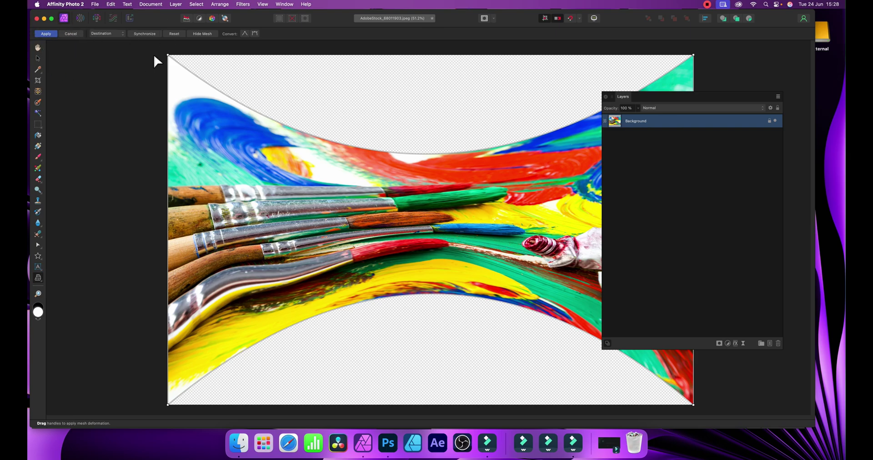
{"action": "left_click", "coordinate": [46, 35]}
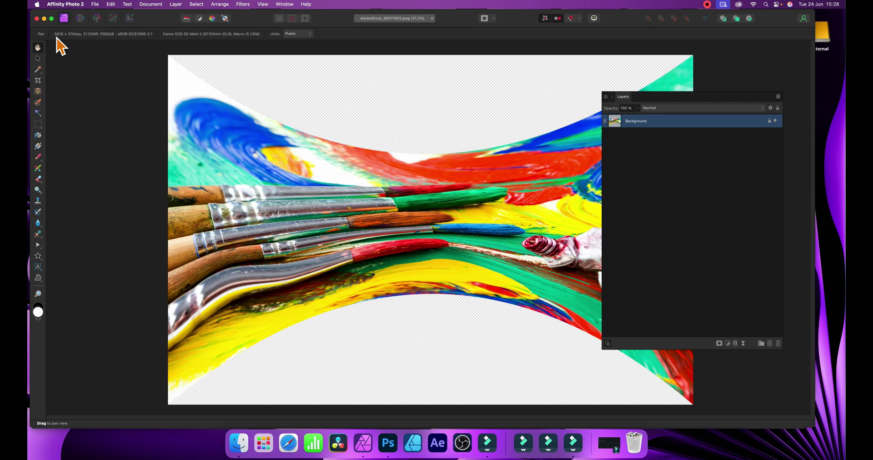
- Switch to Photoshop and commit the warp on the cookie photo
{"action": "left_click", "coordinate": [388, 443]}
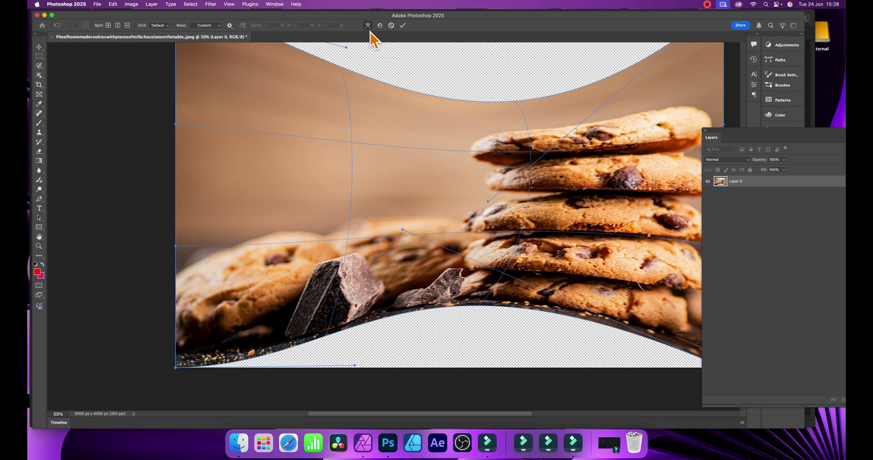
{"action": "left_click", "coordinate": [403, 26]}
{"action": "key", "text": "t"}
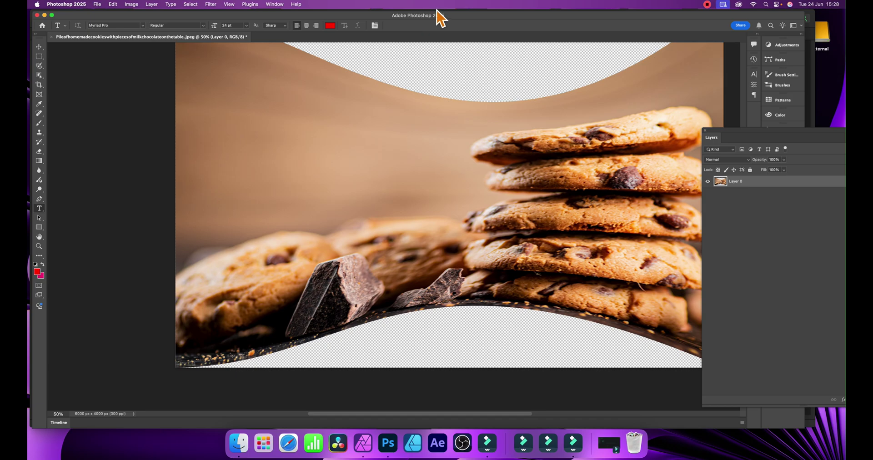
- Switch back to Affinity Photo 2 with the paintbrush photo
{"action": "left_click", "coordinate": [114, 4]}
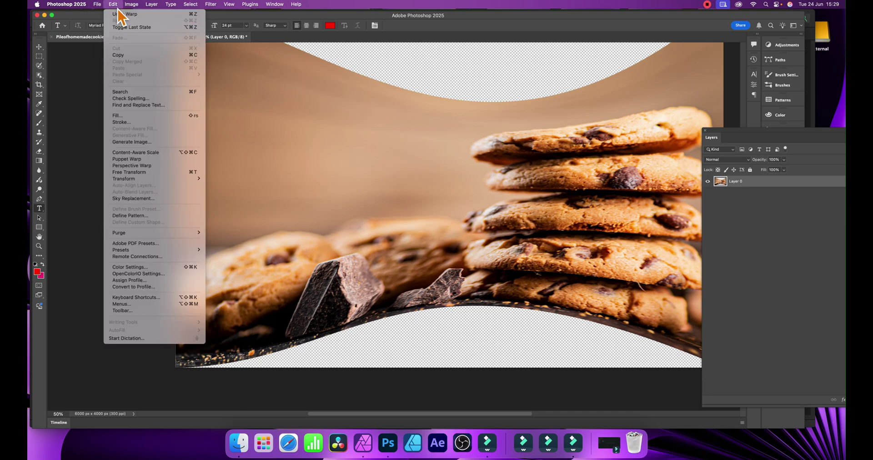
{"action": "mouse_move", "coordinate": [131, 4]}
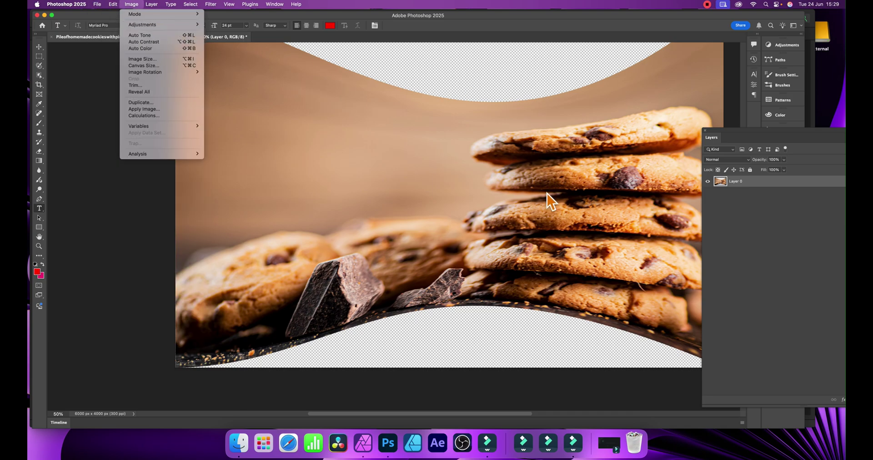
{"action": "left_click", "coordinate": [524, 195]}
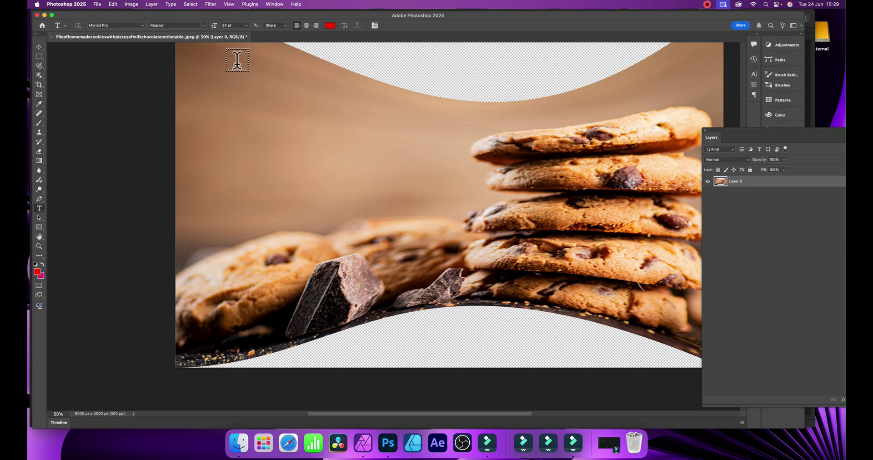
{"action": "left_click", "coordinate": [363, 442]}
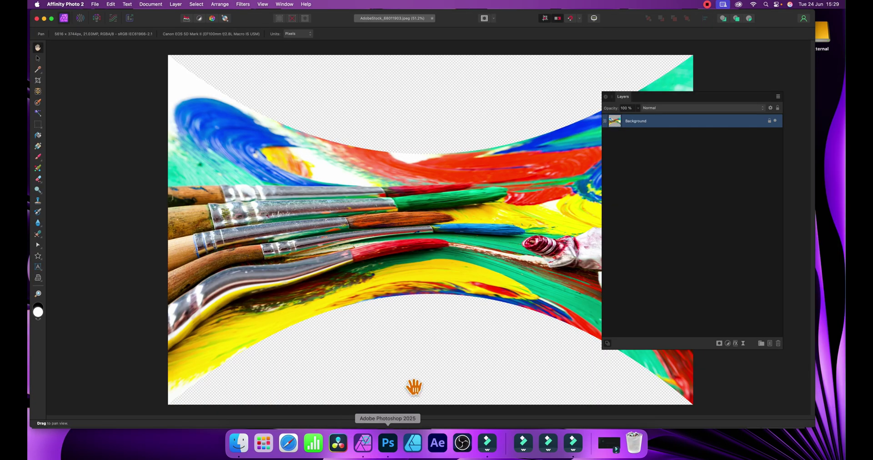
- Undo the mesh warp applied to the paintbrush photo
{"action": "left_click", "coordinate": [177, 6]}
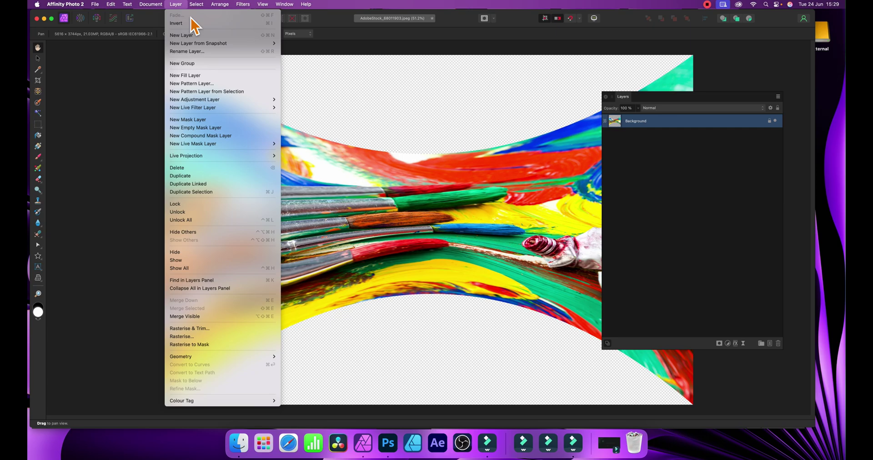
{"action": "left_click", "coordinate": [527, 150]}
{"action": "left_click", "coordinate": [110, 4]}
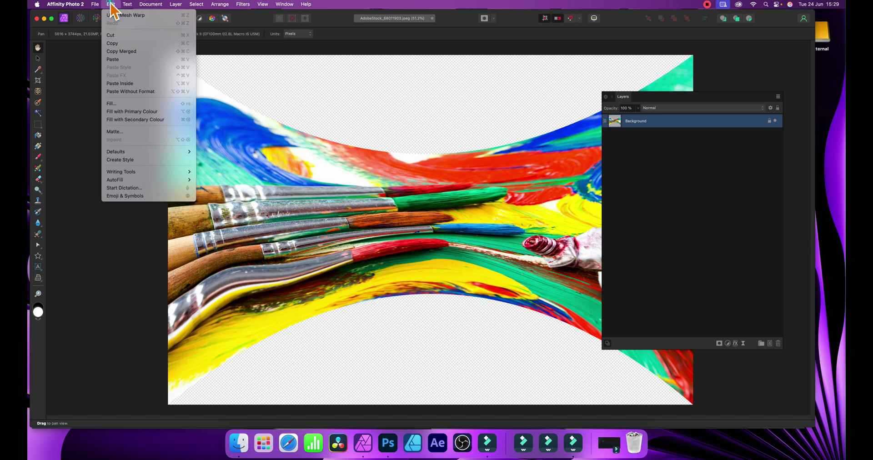
{"action": "left_click", "coordinate": [114, 15]}
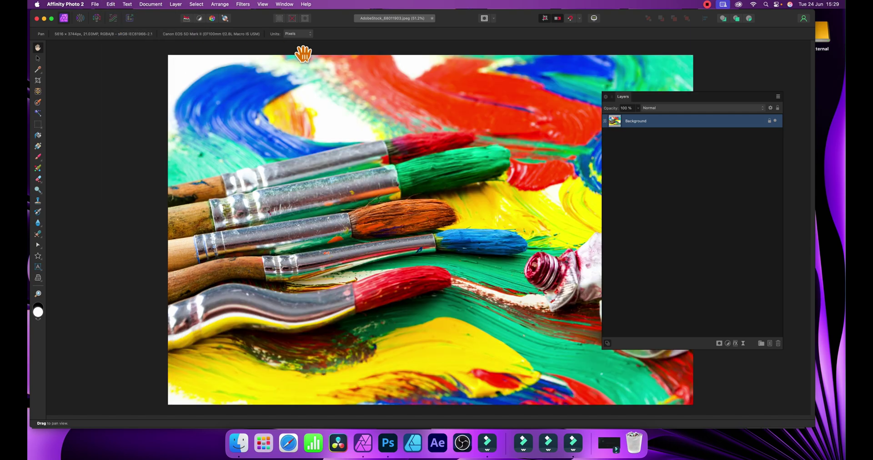
- Start a Mesh Warp on the Background layer and bend all four edges of the photo inward, moving the Layers panel aside
{"action": "left_click", "coordinate": [244, 6]}
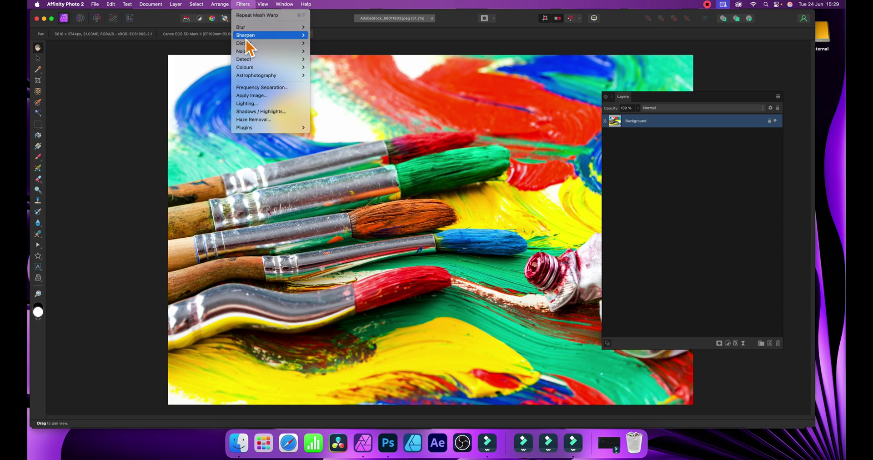
{"action": "mouse_move", "coordinate": [247, 43]}
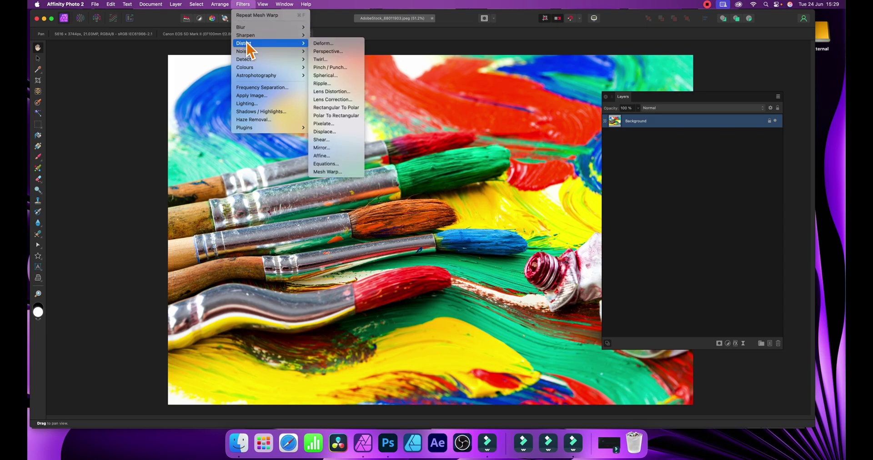
{"action": "left_click", "coordinate": [357, 173]}
{"action": "left_click_drag", "start_coordinate": [410, 56], "coordinate": [400, 102]}
{"action": "left_click_drag", "start_coordinate": [428, 405], "coordinate": [427, 345]}
{"action": "left_click_drag", "start_coordinate": [168, 205], "coordinate": [229, 207]}
{"action": "left_click_drag", "start_coordinate": [641, 107], "coordinate": [738, 121]}
{"action": "left_click_drag", "start_coordinate": [693, 168], "coordinate": [647, 163]}
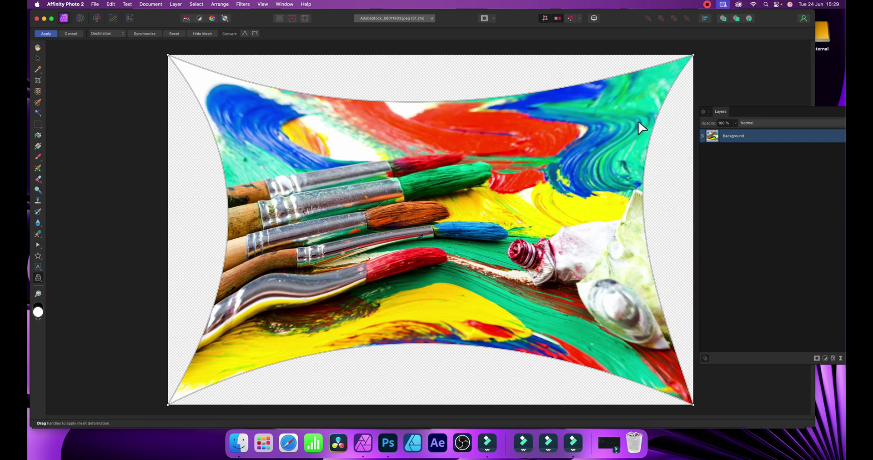
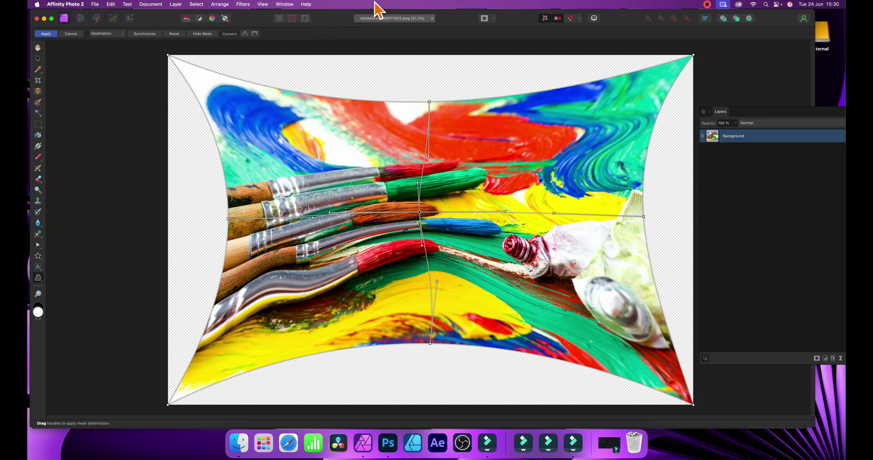
- Add a mesh node to the upper right of the centre node and reshape the curves at the centre and top-middle nodes with their handles
{"action": "double_click", "coordinate": [527, 163]}
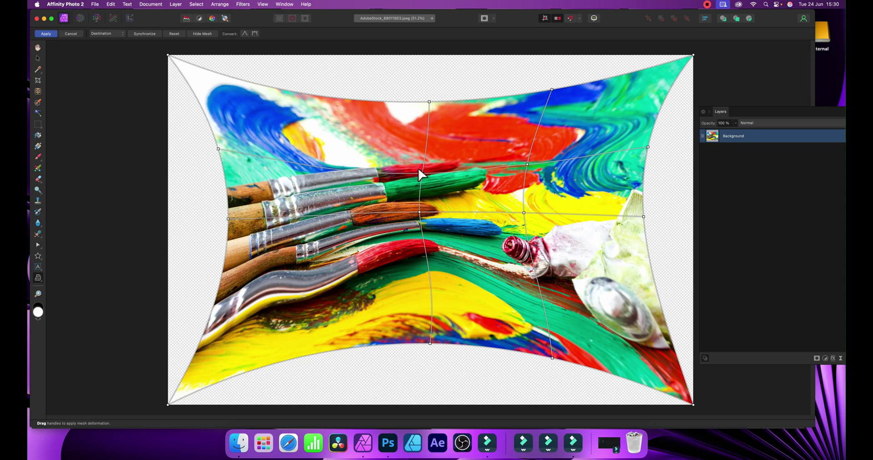
{"action": "left_click", "coordinate": [419, 213]}
{"action": "mouse_move", "coordinate": [422, 247]}
{"action": "left_mouse_down"}
{"action": "mouse_move", "coordinate": [403, 244]}
{"action": "mouse_move", "coordinate": [407, 258]}
{"action": "mouse_move", "coordinate": [384, 252]}
{"action": "left_mouse_up"}
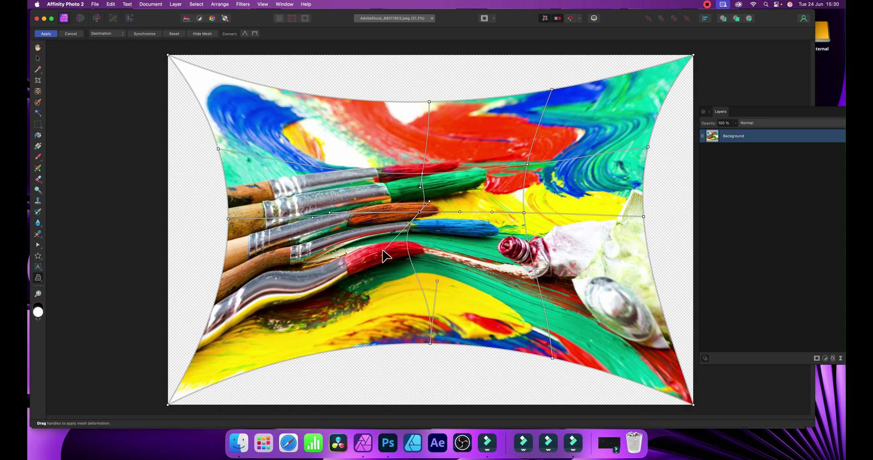
{"action": "mouse_move", "coordinate": [429, 204]}
{"action": "left_mouse_down"}
{"action": "mouse_move", "coordinate": [485, 136]}
{"action": "mouse_move", "coordinate": [415, 218]}
{"action": "mouse_move", "coordinate": [489, 111]}
{"action": "mouse_move", "coordinate": [509, 58]}
{"action": "mouse_move", "coordinate": [400, 255]}
{"action": "mouse_move", "coordinate": [455, 296]}
{"action": "mouse_move", "coordinate": [520, 200]}
{"action": "mouse_move", "coordinate": [279, 179]}
{"action": "mouse_move", "coordinate": [408, 150]}
{"action": "mouse_move", "coordinate": [486, 145]}
{"action": "mouse_move", "coordinate": [376, 144]}
{"action": "left_mouse_up"}
{"action": "left_click", "coordinate": [429, 102]}
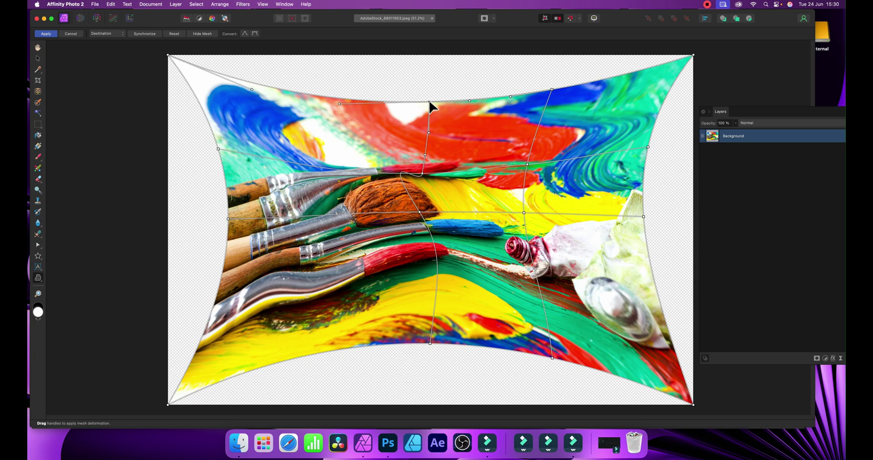
{"action": "left_click_drag", "start_coordinate": [471, 101], "coordinate": [471, 158]}
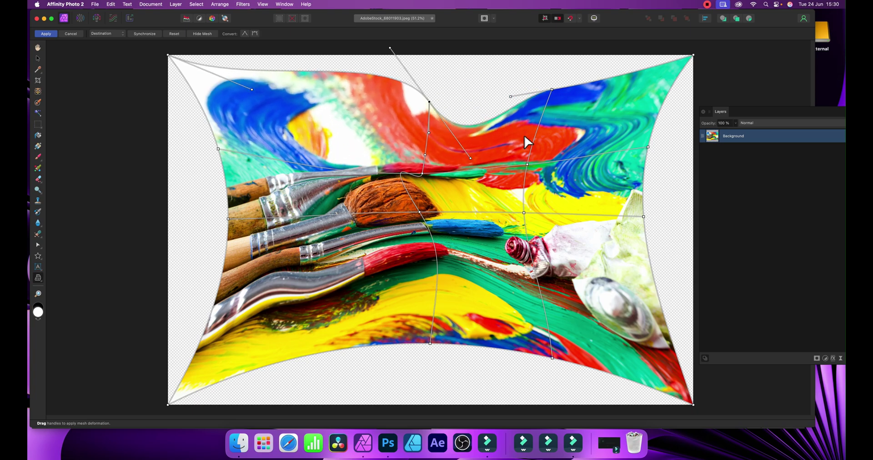
- Add three more mesh nodes in the left half of the photo, two over the brushes and one in the paint above them
{"action": "double_click", "coordinate": [322, 242]}
{"action": "double_click", "coordinate": [358, 196]}
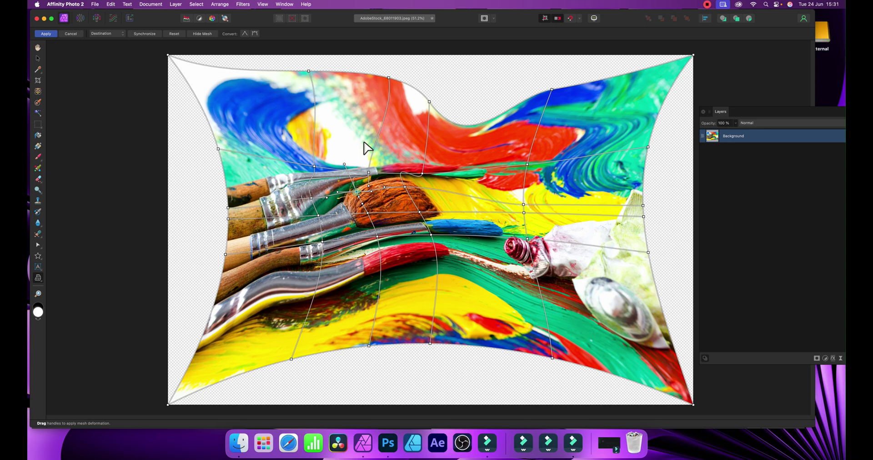
{"action": "double_click", "coordinate": [357, 141]}
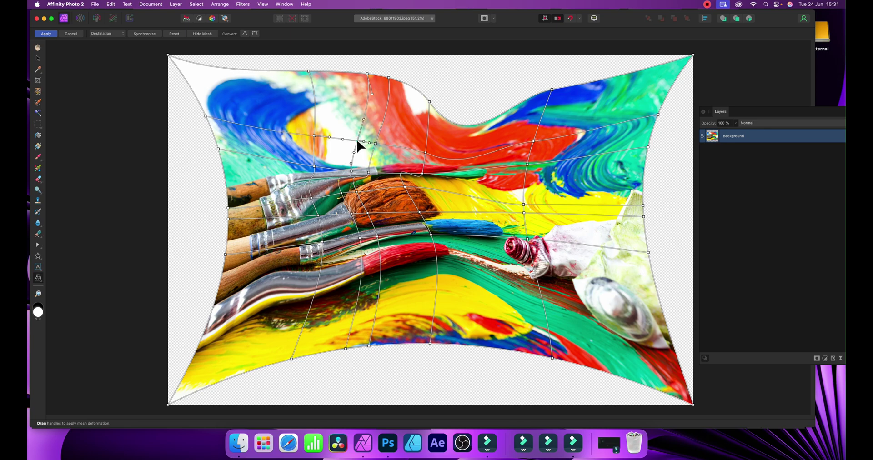
- Reshape the mesh nodes in the white paint above the brushes and at the brown brush tip using the nodes and their curve handles
{"action": "left_click_drag", "start_coordinate": [357, 142], "coordinate": [342, 133]}
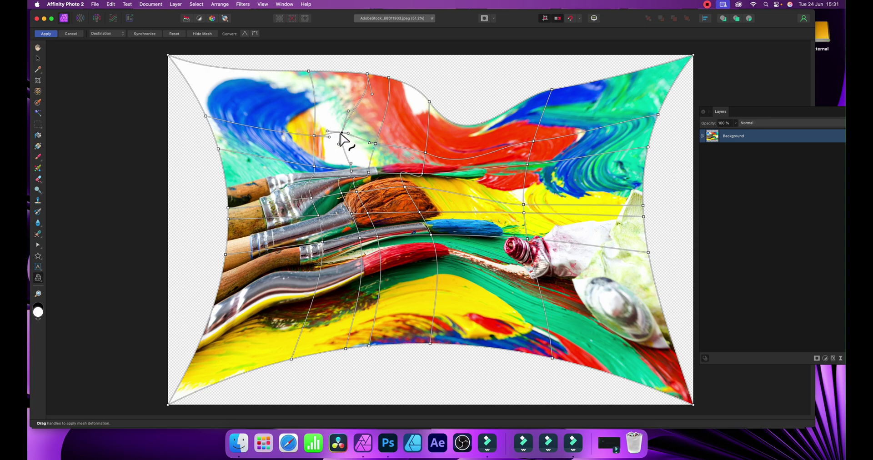
{"action": "mouse_move", "coordinate": [342, 133]}
{"action": "left_mouse_down"}
{"action": "mouse_move", "coordinate": [355, 132]}
{"action": "mouse_move", "coordinate": [228, 101]}
{"action": "mouse_move", "coordinate": [618, 139]}
{"action": "mouse_move", "coordinate": [672, 116]}
{"action": "mouse_move", "coordinate": [629, 131]}
{"action": "mouse_move", "coordinate": [157, 115]}
{"action": "mouse_move", "coordinate": [639, 132]}
{"action": "mouse_move", "coordinate": [370, 208]}
{"action": "mouse_move", "coordinate": [361, 45]}
{"action": "mouse_move", "coordinate": [356, 132]}
{"action": "mouse_move", "coordinate": [334, 127]}
{"action": "mouse_move", "coordinate": [362, 144]}
{"action": "mouse_move", "coordinate": [341, 144]}
{"action": "mouse_move", "coordinate": [321, 82]}
{"action": "mouse_move", "coordinate": [347, 78]}
{"action": "mouse_move", "coordinate": [320, 119]}
{"action": "mouse_move", "coordinate": [330, 137]}
{"action": "left_mouse_up"}
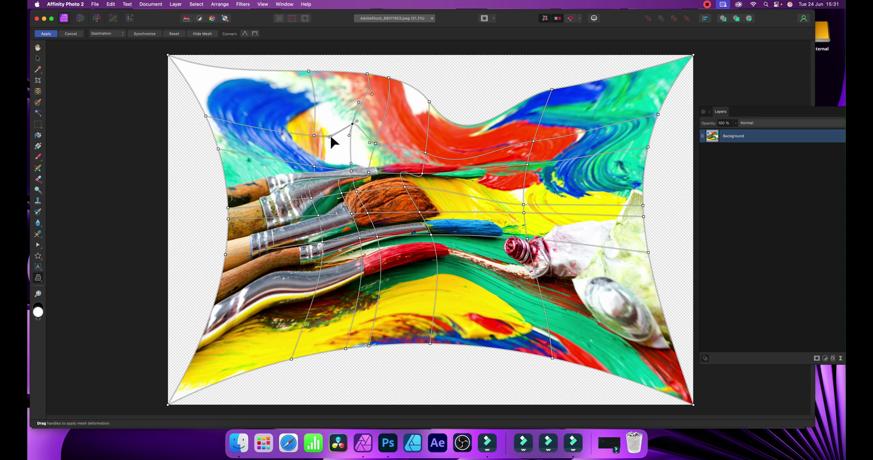
{"action": "left_click", "coordinate": [420, 212]}
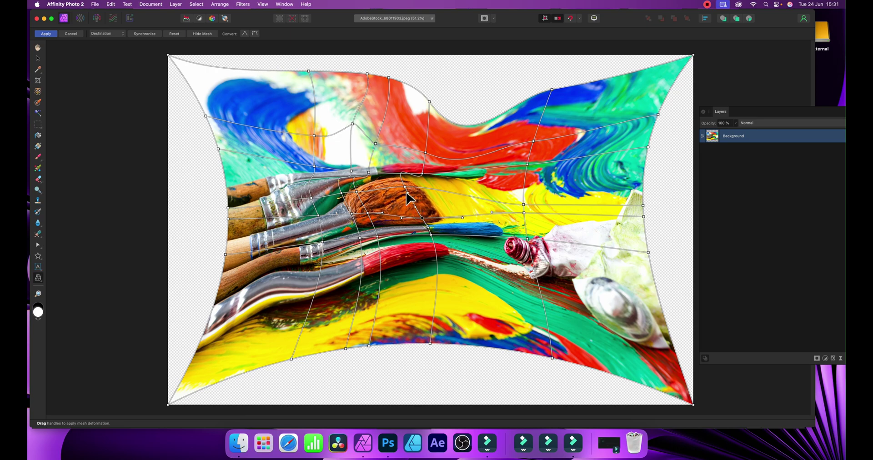
{"action": "left_click_drag", "start_coordinate": [416, 214], "coordinate": [437, 206]}
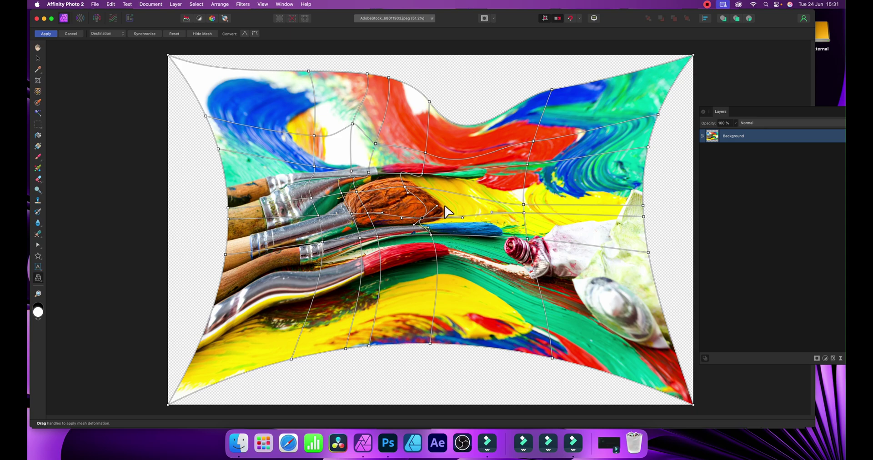
- Switch to Photoshop, undo the warp applied to the cookie photo, and start a new Warp transform on Layer 0
{"action": "left_click", "coordinate": [390, 441]}
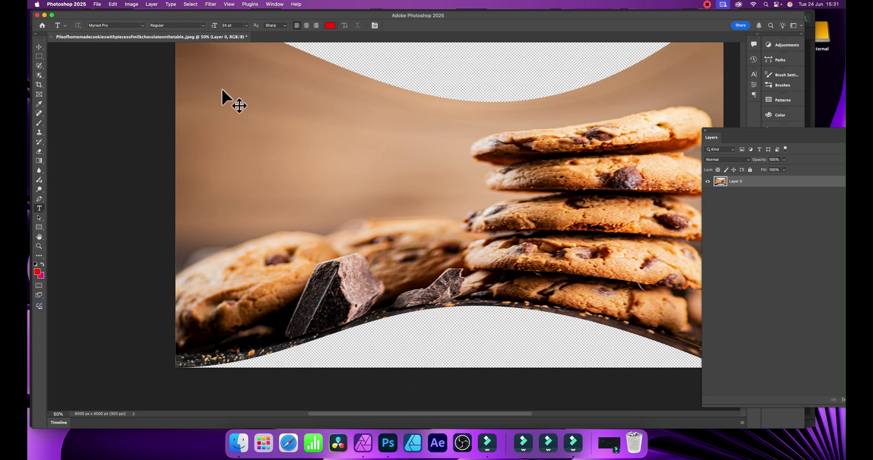
{"action": "key", "text": "super+z"}
{"action": "left_click", "coordinate": [114, 4]}
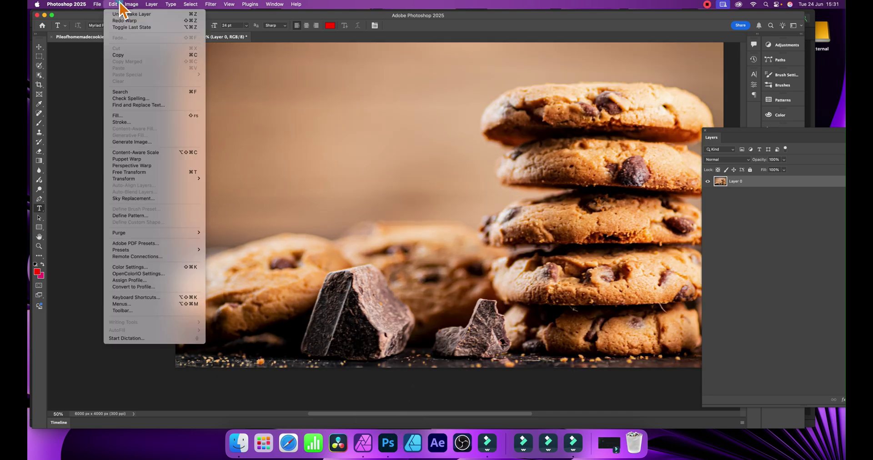
{"action": "mouse_move", "coordinate": [146, 180]}
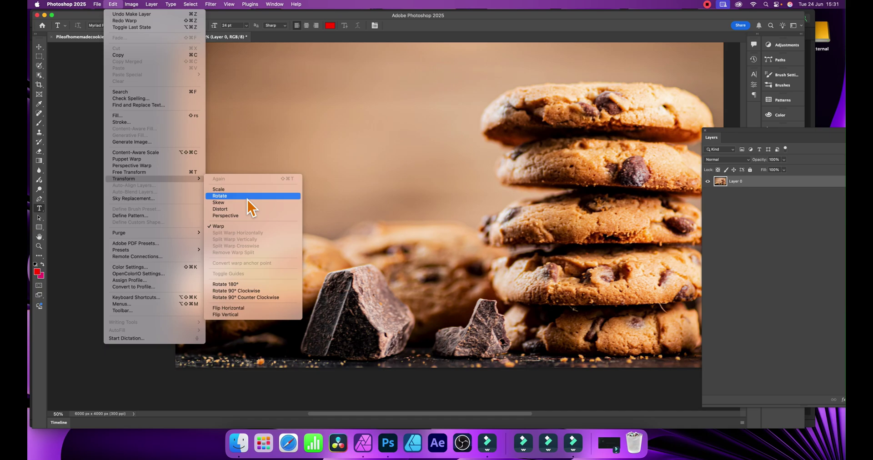
{"action": "left_click", "coordinate": [243, 227]}
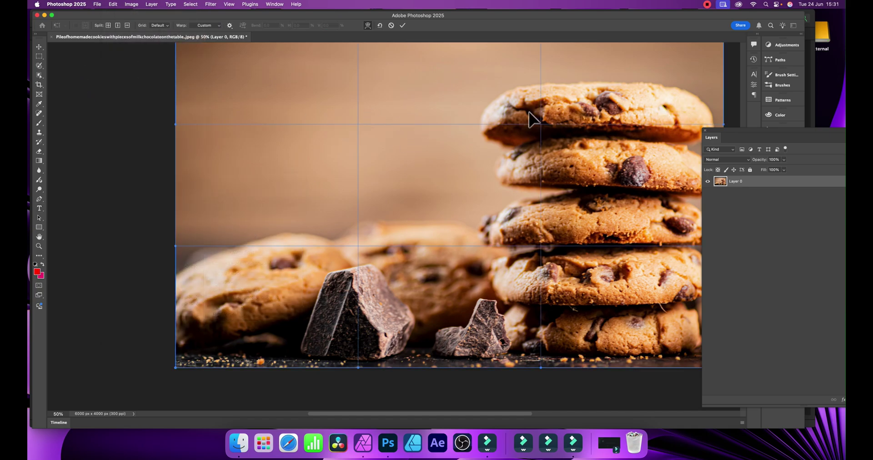
- Warp the cookie photo from inside its grid, pulling the stack down slightly and the middle of the photo up and to the left
{"action": "scroll", "coordinate": [529, 114], "scroll_direction": "up", "scroll_amount": 2}
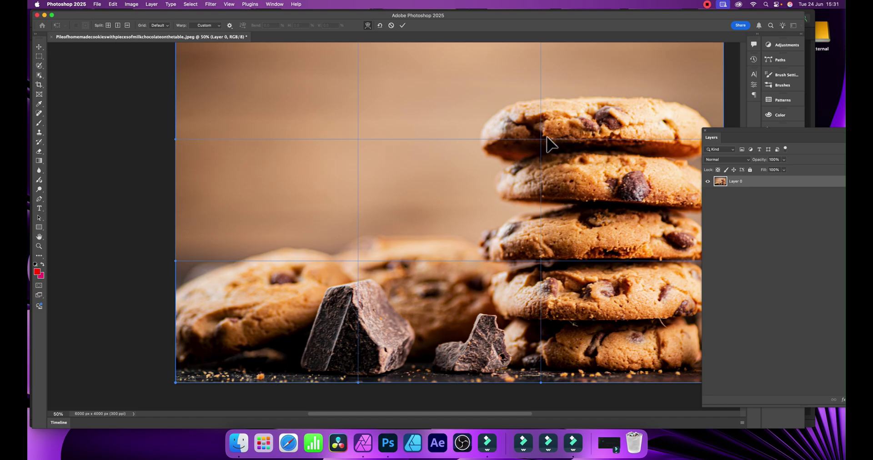
{"action": "left_click_drag", "start_coordinate": [541, 139], "coordinate": [554, 171]}
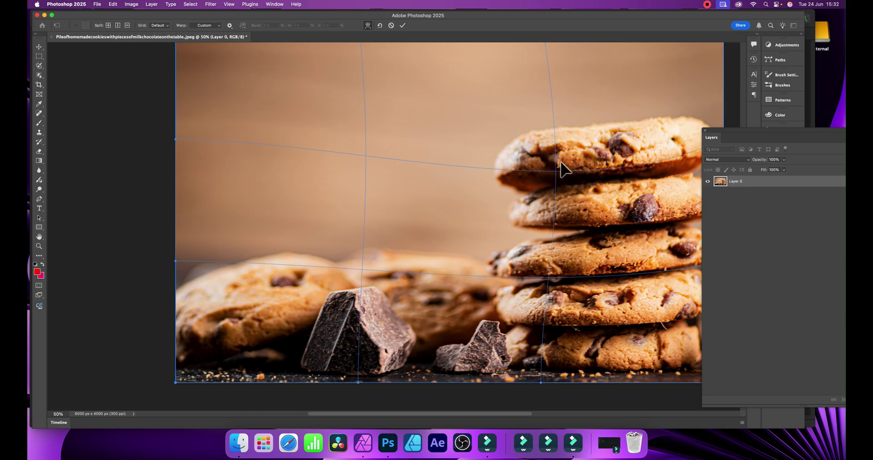
{"action": "mouse_move", "coordinate": [557, 172]}
{"action": "left_mouse_down"}
{"action": "mouse_move", "coordinate": [559, 88]}
{"action": "mouse_move", "coordinate": [551, 219]}
{"action": "mouse_move", "coordinate": [554, 169]}
{"action": "left_mouse_up"}
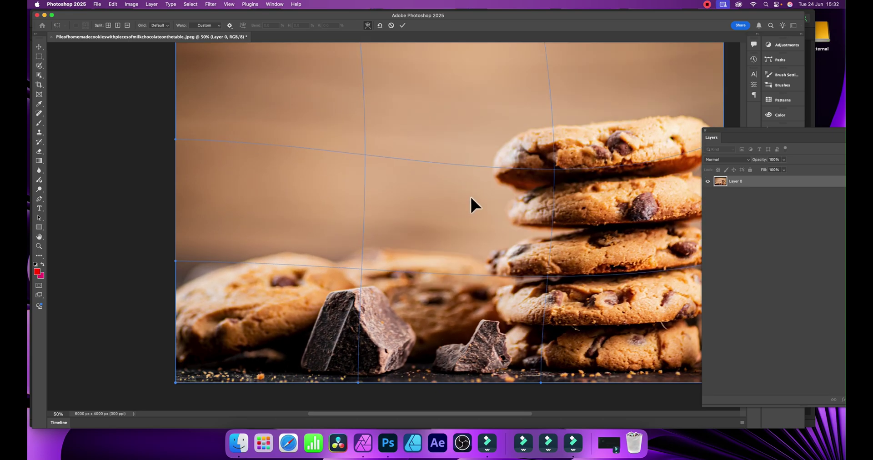
{"action": "left_click_drag", "start_coordinate": [458, 218], "coordinate": [399, 136]}
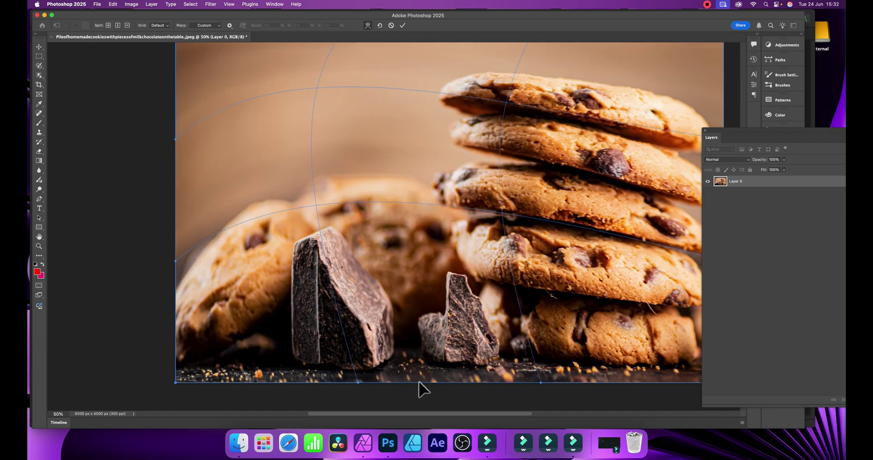
- Switch to Affinity Photo 2, select the central column of mesh nodes together, and move them up over the photo's top edge
{"action": "left_click", "coordinate": [363, 444]}
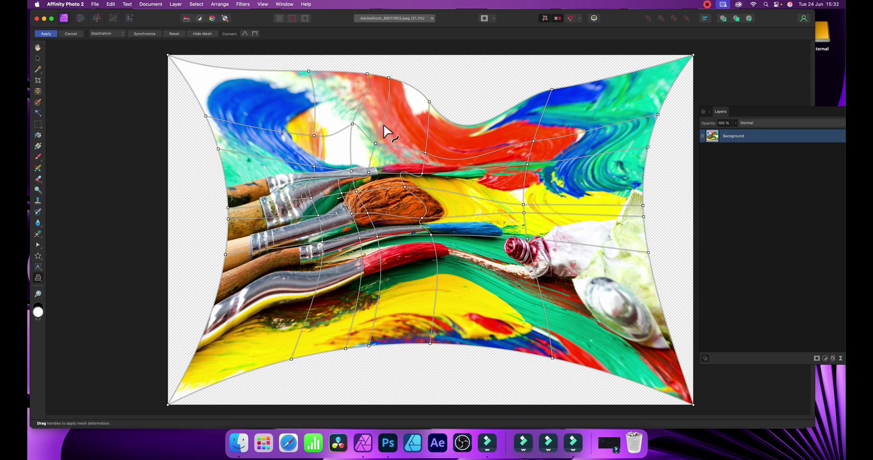
{"action": "left_click_drag", "start_coordinate": [390, 133], "coordinate": [446, 276]}
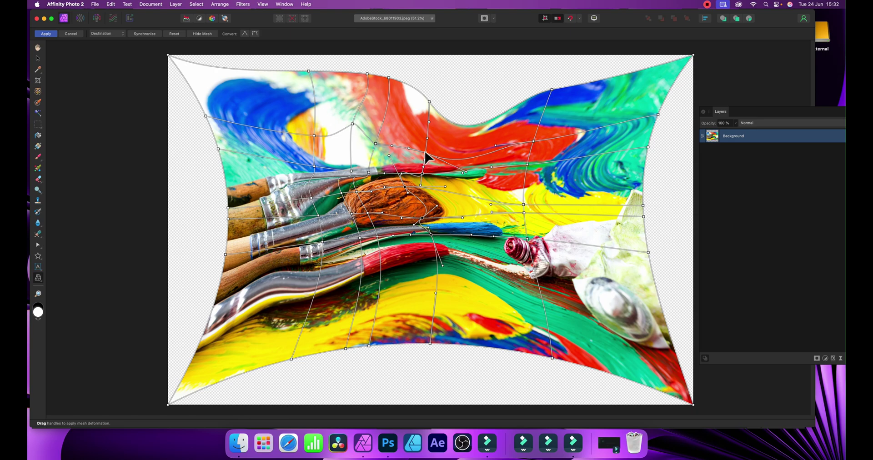
{"action": "mouse_move", "coordinate": [427, 155]}
{"action": "left_mouse_down"}
{"action": "mouse_move", "coordinate": [581, 164]}
{"action": "mouse_move", "coordinate": [688, 158]}
{"action": "mouse_move", "coordinate": [168, 163]}
{"action": "mouse_move", "coordinate": [667, 157]}
{"action": "mouse_move", "coordinate": [178, 166]}
{"action": "mouse_move", "coordinate": [418, 129]}
{"action": "mouse_move", "coordinate": [682, 120]}
{"action": "mouse_move", "coordinate": [472, 134]}
{"action": "mouse_move", "coordinate": [450, 148]}
{"action": "mouse_move", "coordinate": [463, 83]}
{"action": "left_mouse_up"}
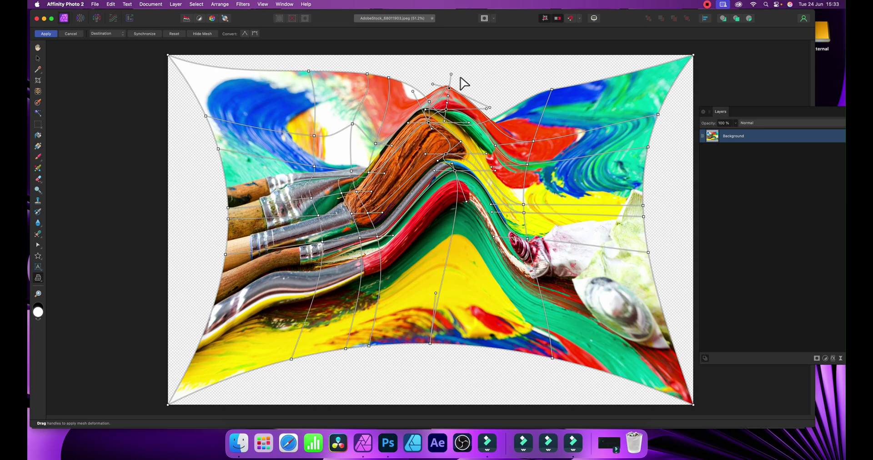
- Switch to Photoshop and pull the middle of the cookie photo's warp back down
{"action": "left_click", "coordinate": [388, 442]}
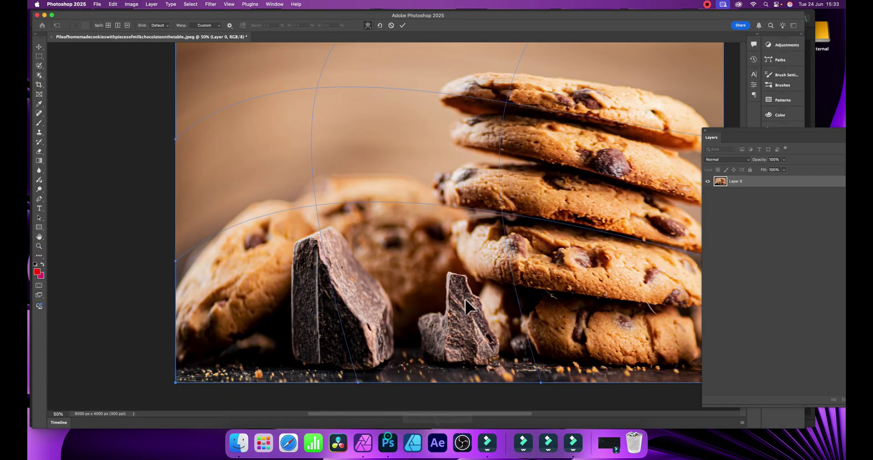
{"action": "scroll", "coordinate": [473, 252], "scroll_direction": "up", "scroll_amount": 3}
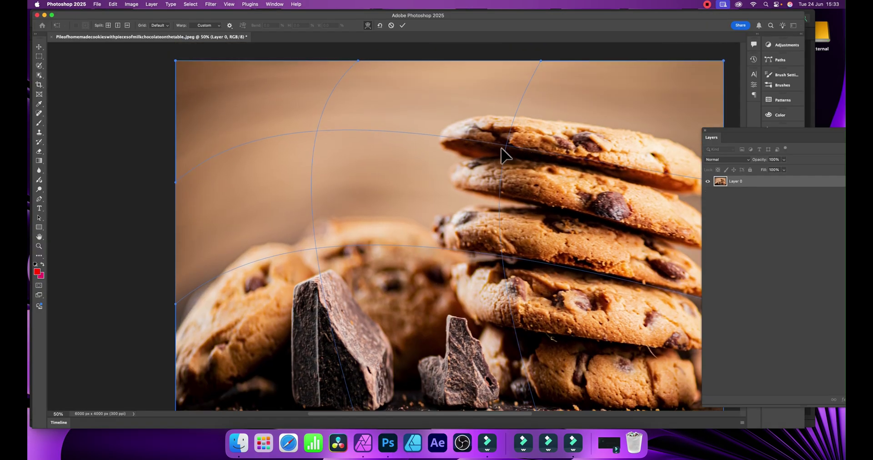
{"action": "left_click_drag", "start_coordinate": [422, 212], "coordinate": [412, 227]}
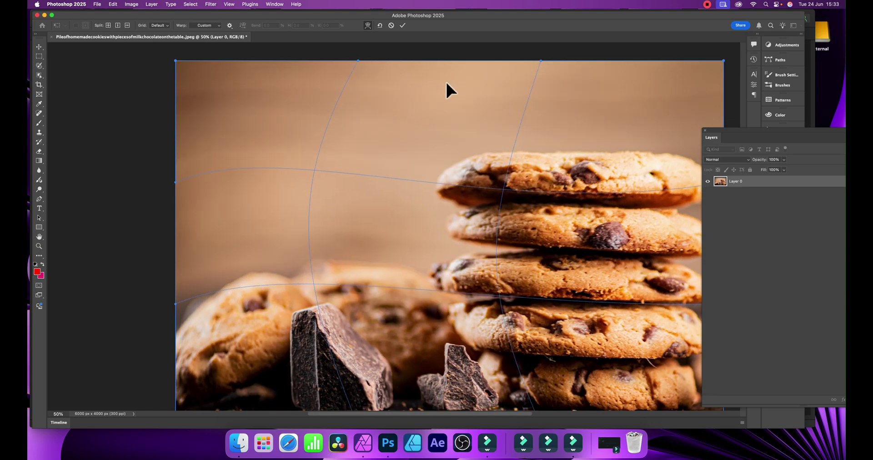
- Set the warp grid to 4 x 4 and accept the grid size change
{"action": "left_click", "coordinate": [163, 52]}
{"action": "left_click", "coordinate": [163, 26]}
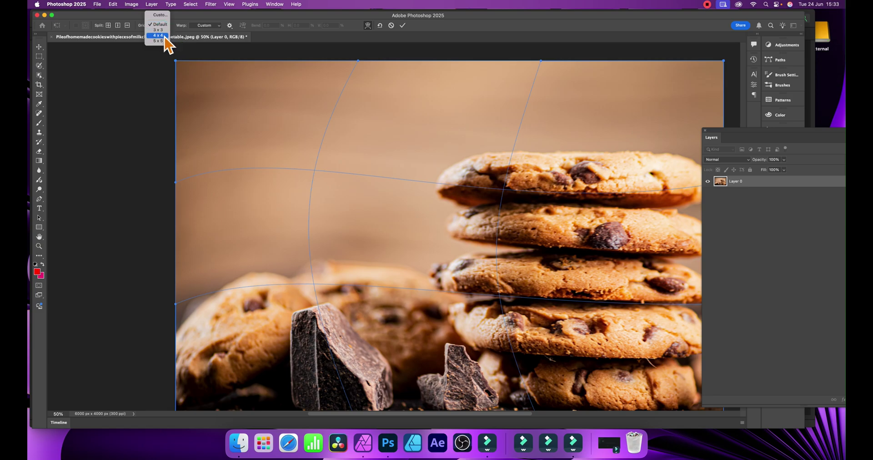
{"action": "left_click", "coordinate": [163, 35]}
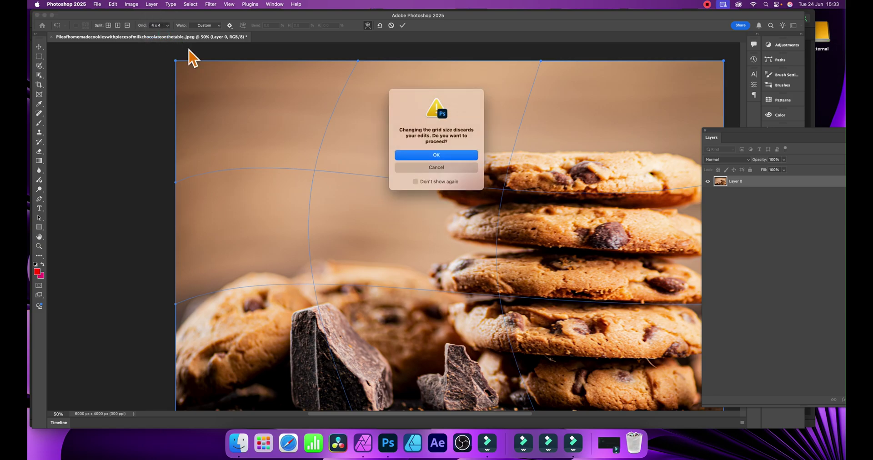
{"action": "left_click", "coordinate": [449, 155]}
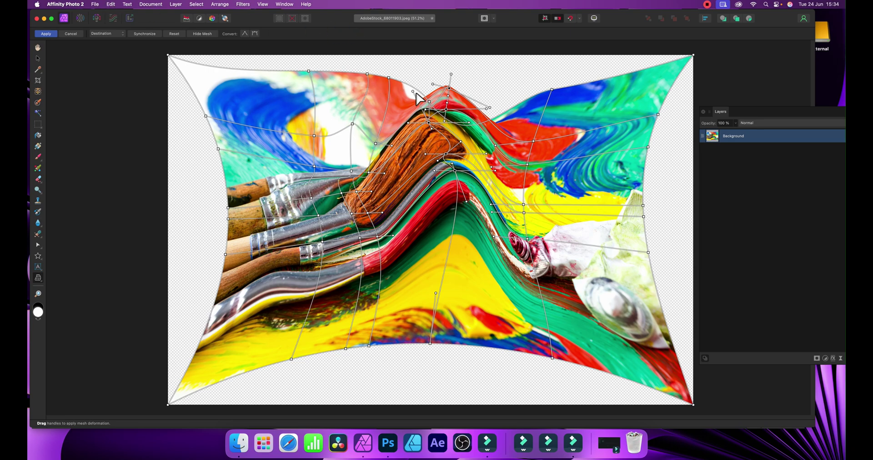
- In Photoshop, move the upper-left interior warp node slightly right and select it together with the other two nodes in its row
{"action": "left_click", "coordinate": [388, 443]}
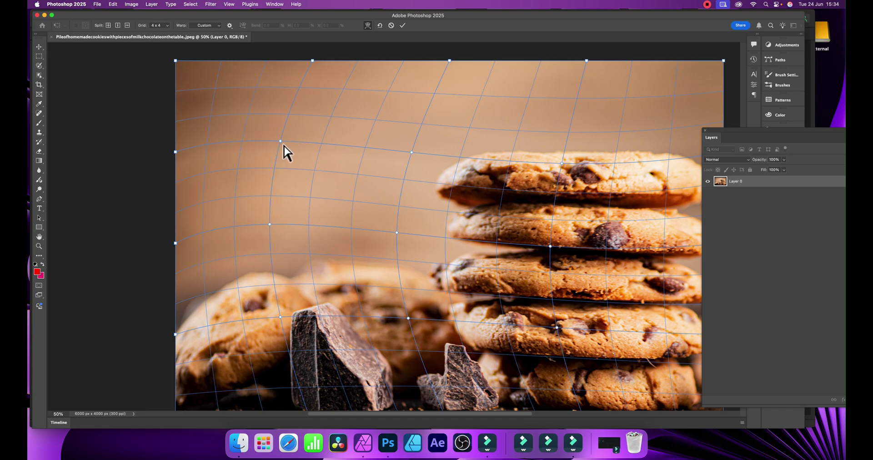
{"action": "left_click_drag", "start_coordinate": [282, 143], "coordinate": [411, 151]}
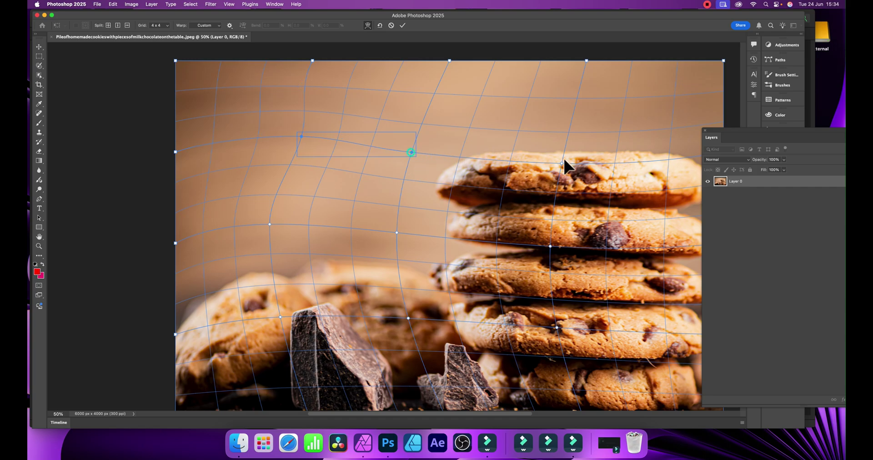
{"action": "left_click_drag", "start_coordinate": [562, 165], "coordinate": [561, 165]}
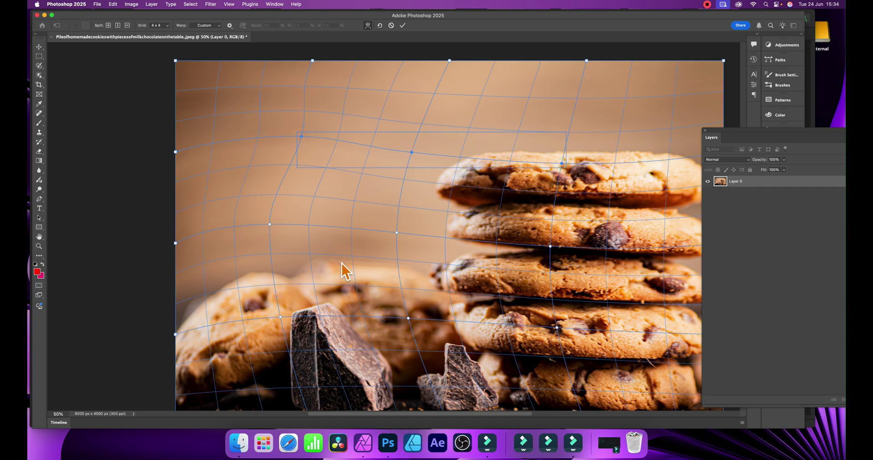
- Bend the warp above the cookie stack inward and raise the node on the top cookie to bulge it upward
{"action": "left_click_drag", "start_coordinate": [606, 121], "coordinate": [573, 109]}
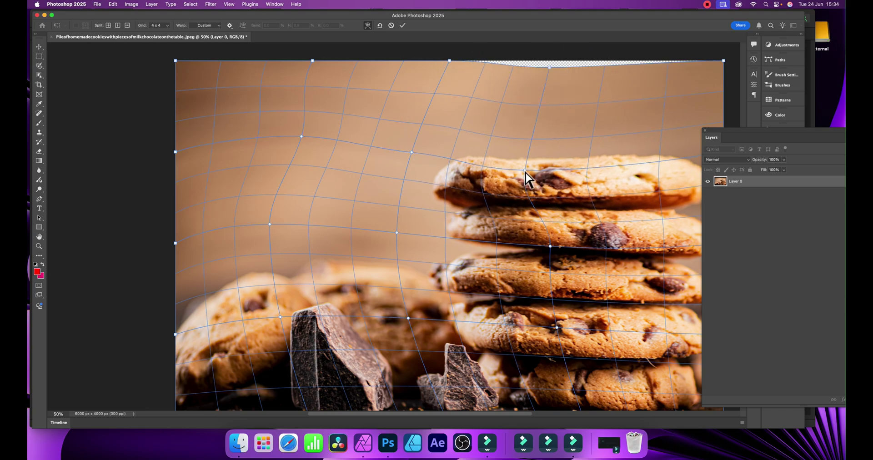
{"action": "left_click_drag", "start_coordinate": [525, 170], "coordinate": [555, 122]}
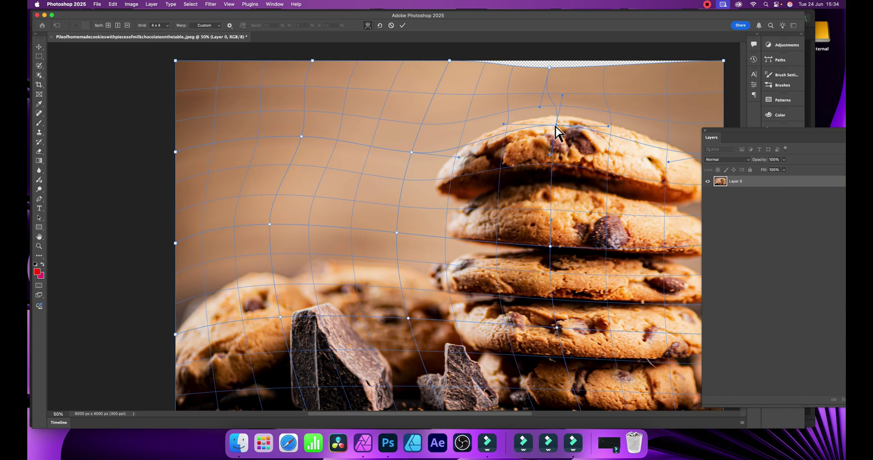
{"action": "left_click_drag", "start_coordinate": [555, 123], "coordinate": [564, 143]}
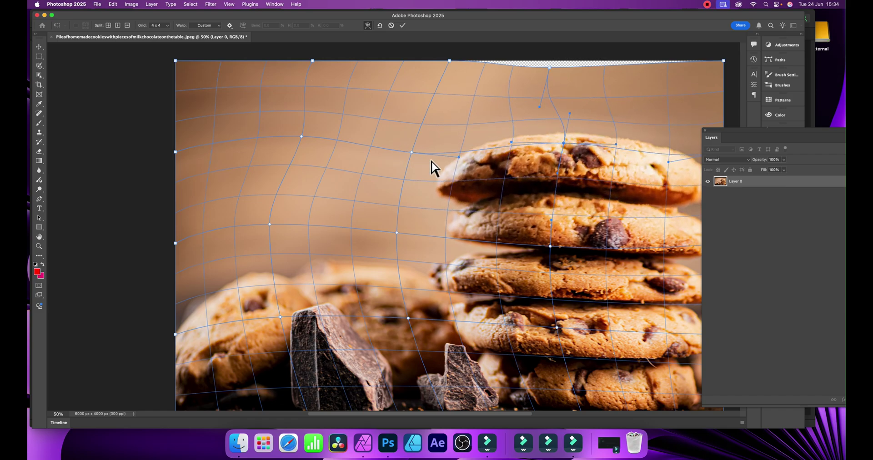
- Add the other two upper-row interior nodes to the selection and move all three up together toward the photo's top edge
{"action": "left_click", "coordinate": [411, 153], "text": "shift"}
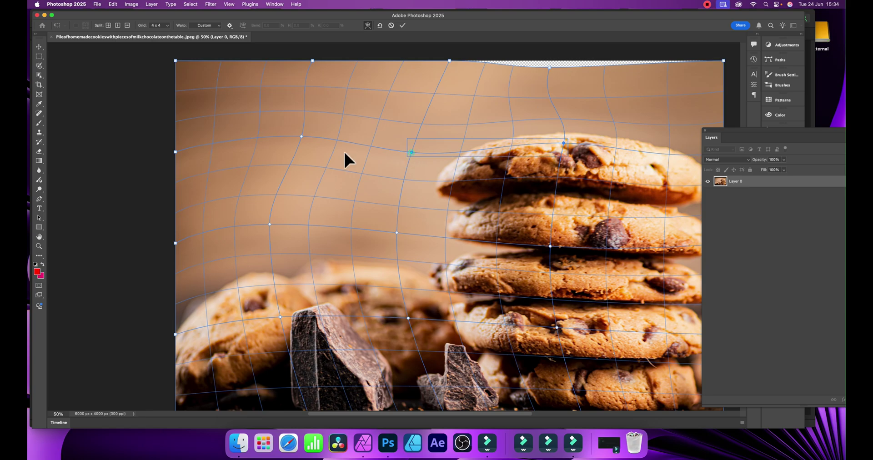
{"action": "left_click", "coordinate": [301, 136], "text": "shift"}
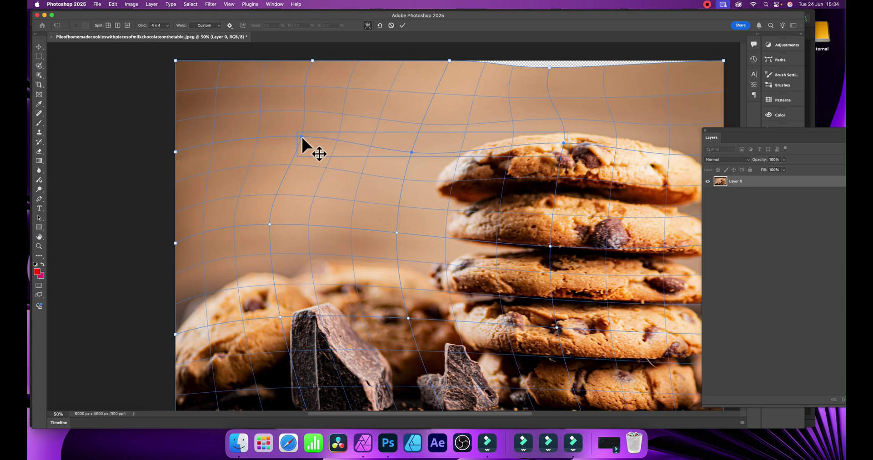
{"action": "left_click_drag", "start_coordinate": [302, 137], "coordinate": [398, 99]}
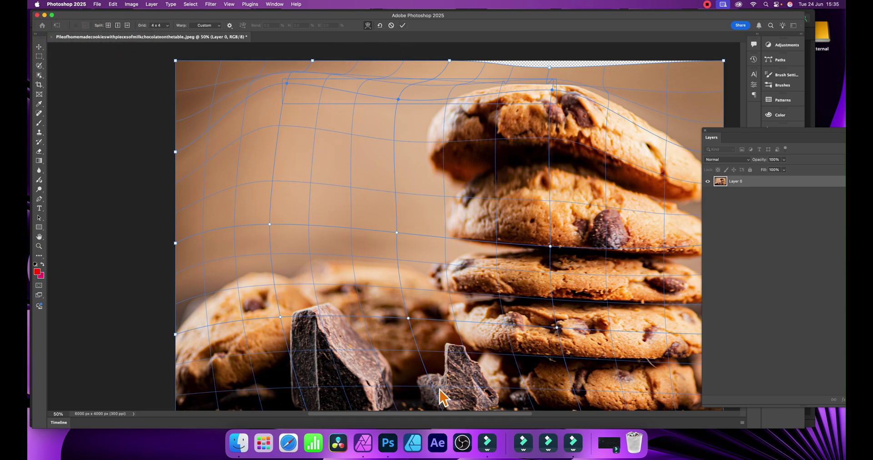
- Switch to Affinity Photo 2, cancel the current mesh warp, and start a fresh Mesh Warp on the Background layer
{"action": "left_click", "coordinate": [369, 448]}
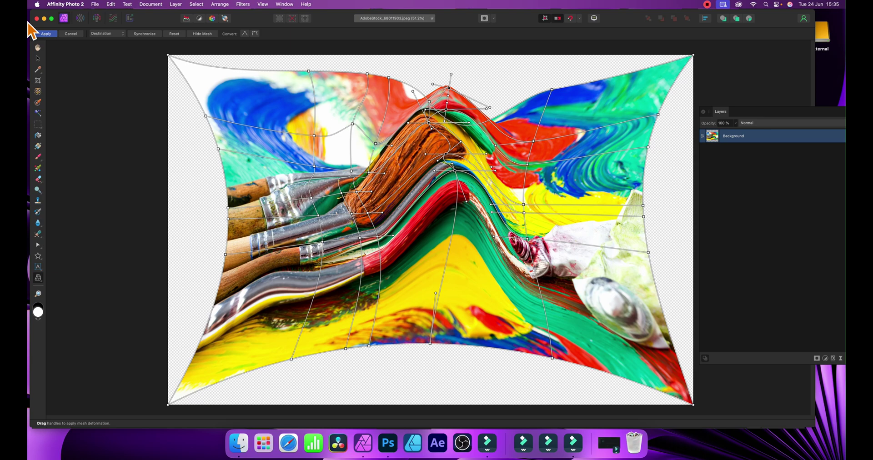
{"action": "left_click", "coordinate": [72, 35]}
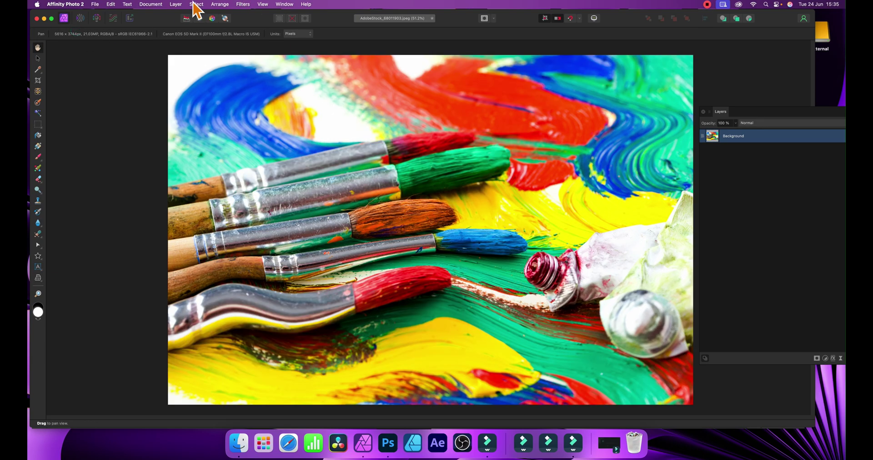
{"action": "left_click", "coordinate": [241, 4]}
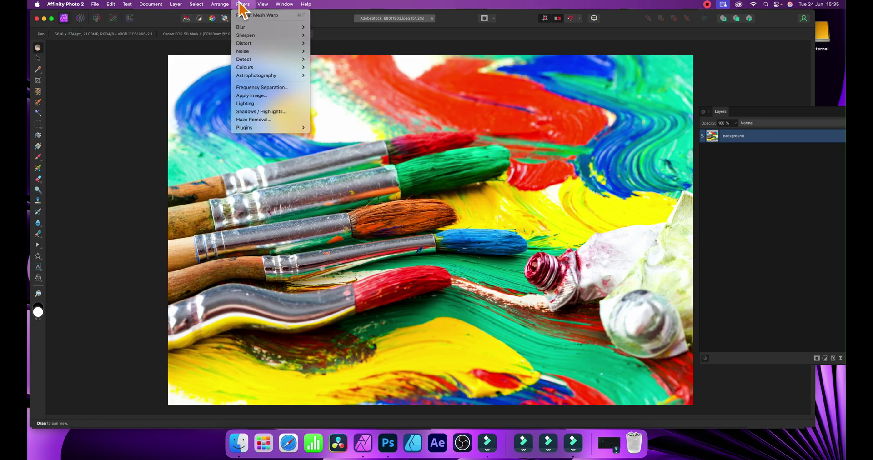
{"action": "mouse_move", "coordinate": [253, 44]}
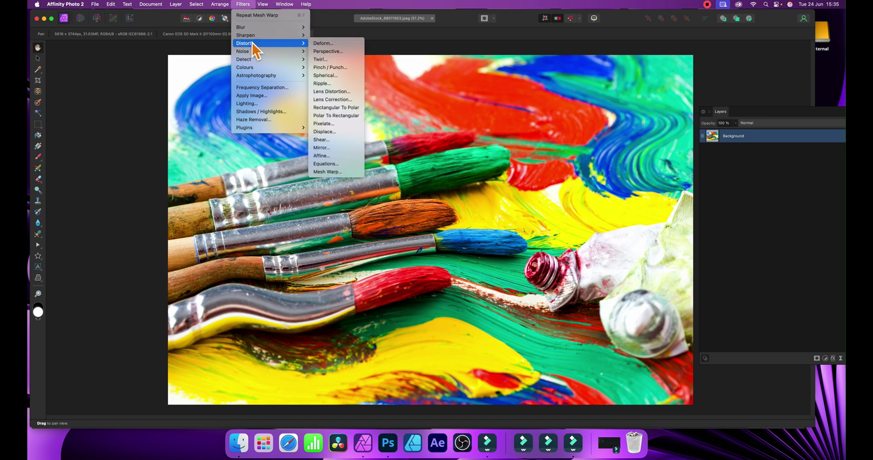
{"action": "left_click", "coordinate": [328, 172]}
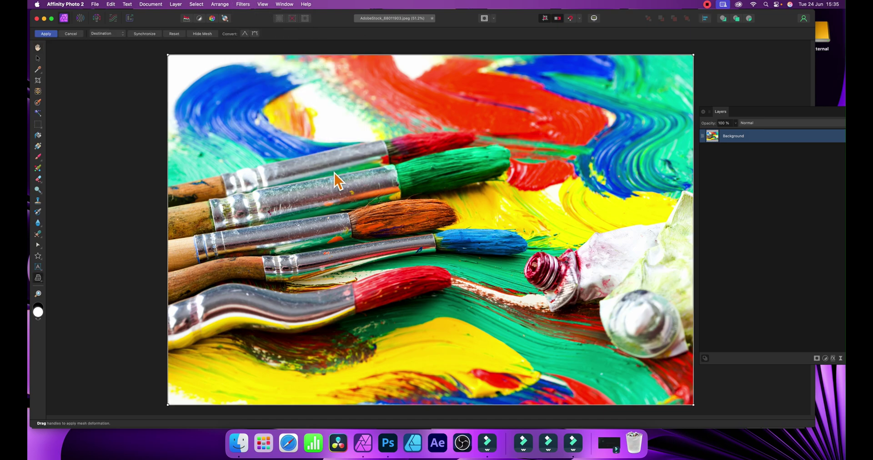
- Bend the photo's top edge downward into a curve and add a mesh node near the centre of the image
{"action": "left_click_drag", "start_coordinate": [388, 57], "coordinate": [389, 141]}
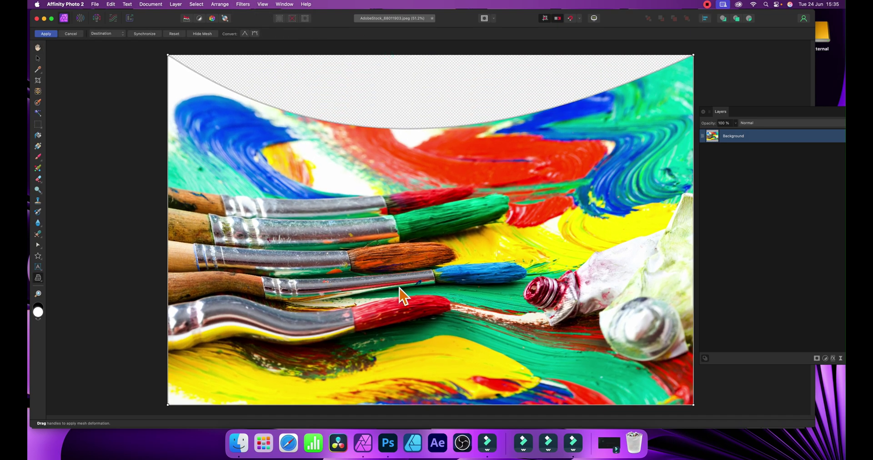
{"action": "double_click", "coordinate": [414, 257]}
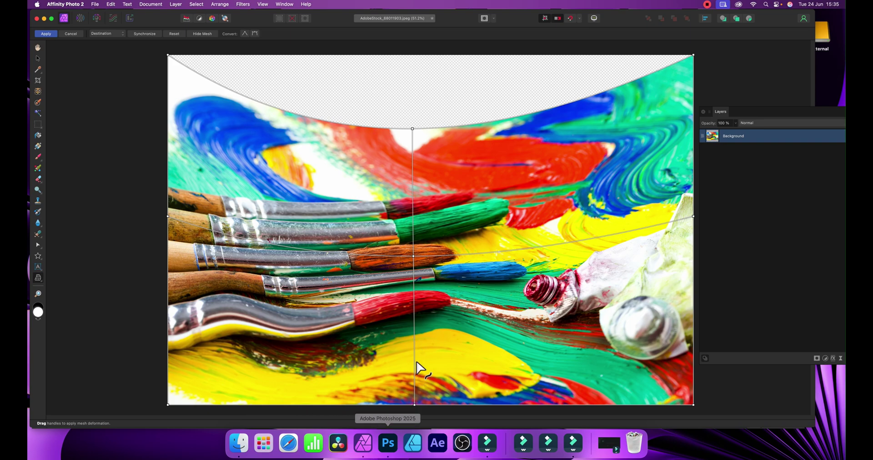
- Switch to Photoshop, cancel the current warp, and start a fresh Warp transform on Layer 0
{"action": "left_click", "coordinate": [390, 444]}
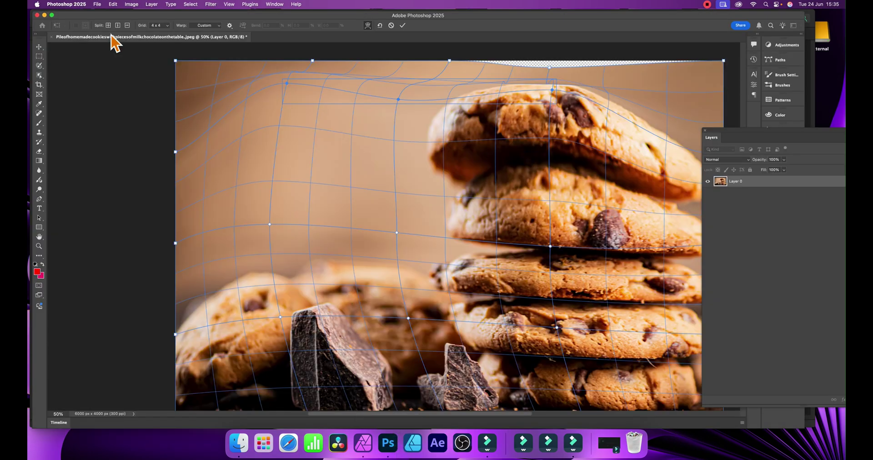
{"action": "left_click", "coordinate": [391, 25]}
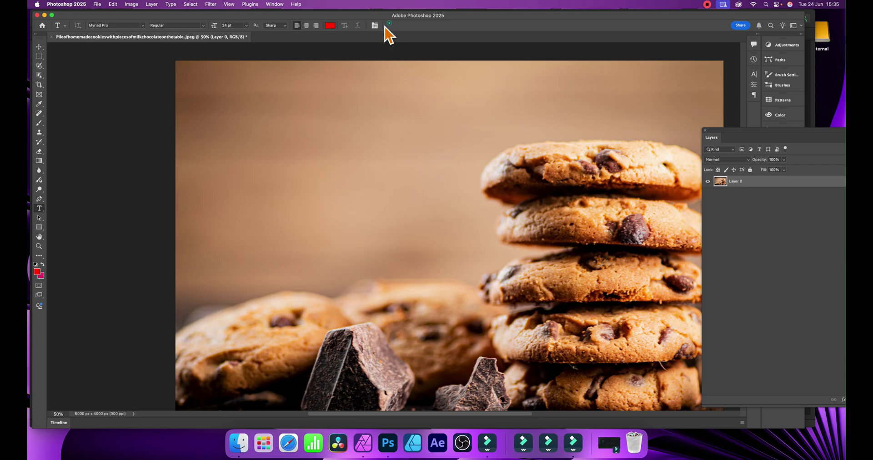
{"action": "left_click", "coordinate": [113, 4]}
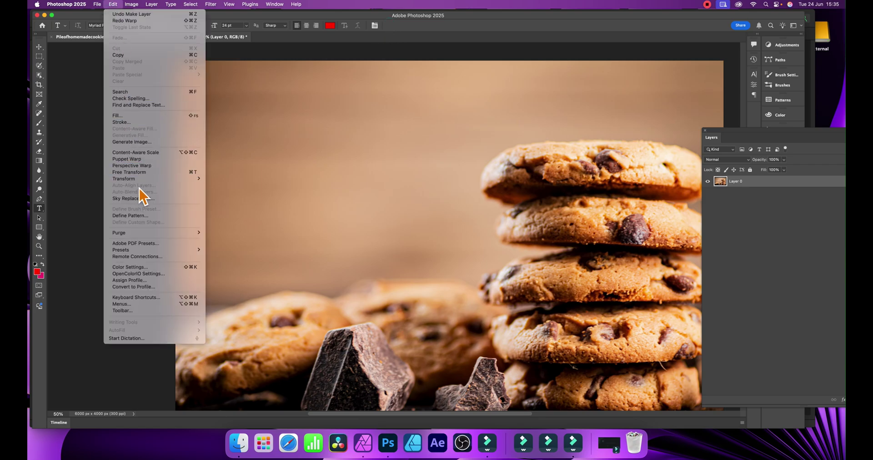
{"action": "mouse_move", "coordinate": [137, 179]}
{"action": "left_click", "coordinate": [242, 225]}
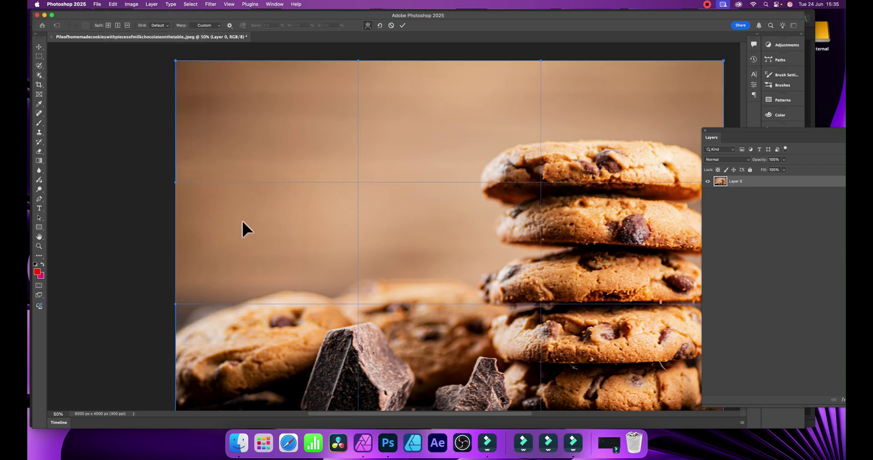
- Add a crosswise warp split in the background above the cookie stack and shift its node slightly right
{"action": "left_click", "coordinate": [108, 25]}
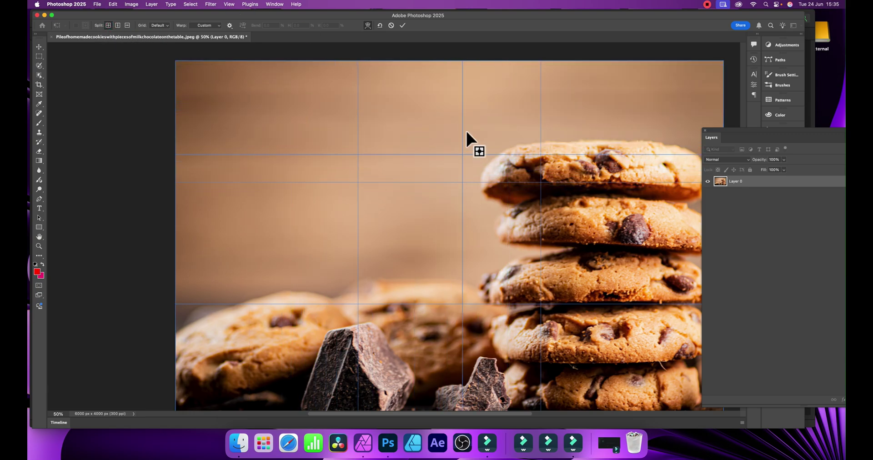
{"action": "left_click", "coordinate": [452, 122]}
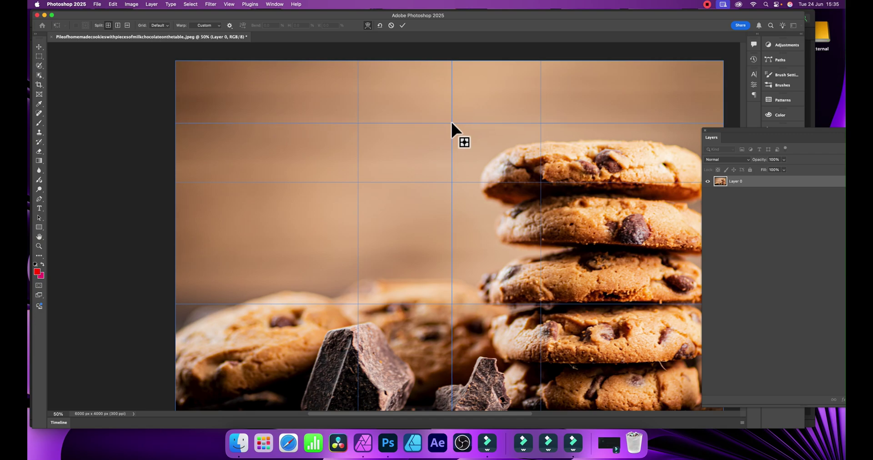
{"action": "left_click", "coordinate": [452, 123]}
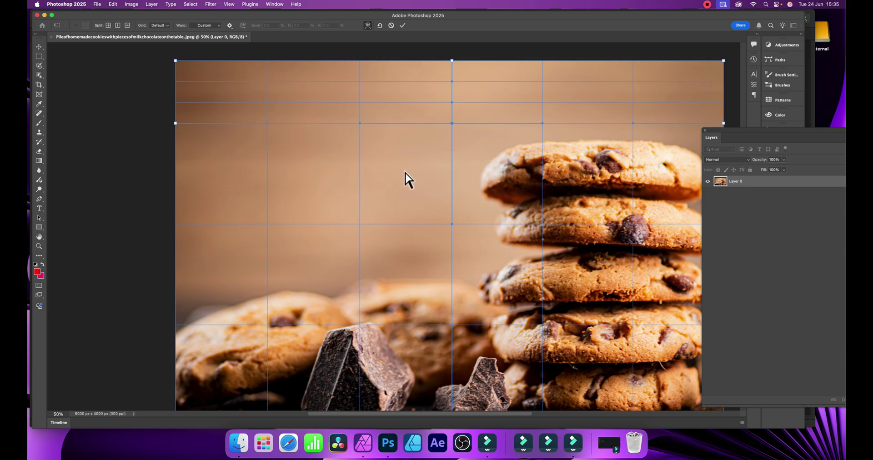
{"action": "mouse_move", "coordinate": [406, 172]}
{"action": "left_mouse_down"}
{"action": "mouse_move", "coordinate": [448, 209]}
{"action": "mouse_move", "coordinate": [424, 193]}
{"action": "mouse_move", "coordinate": [420, 176]}
{"action": "left_mouse_up"}
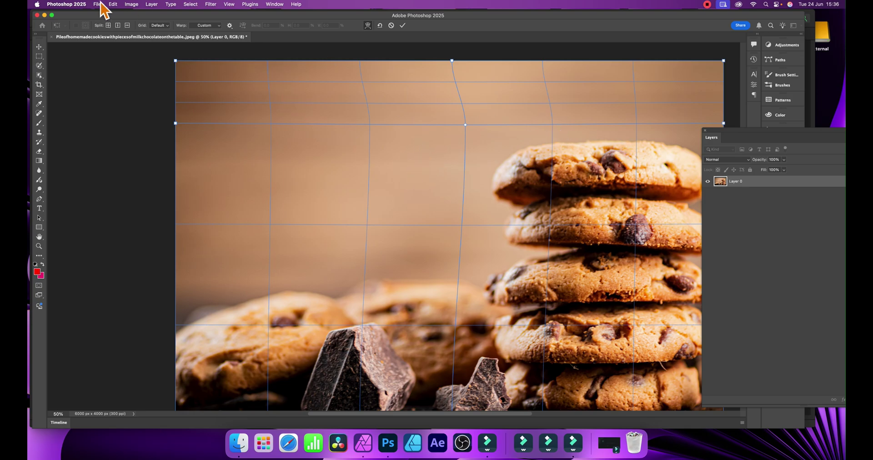
- Add a second crosswise warp split below and to the left of the shifted node
{"action": "left_click", "coordinate": [108, 25]}
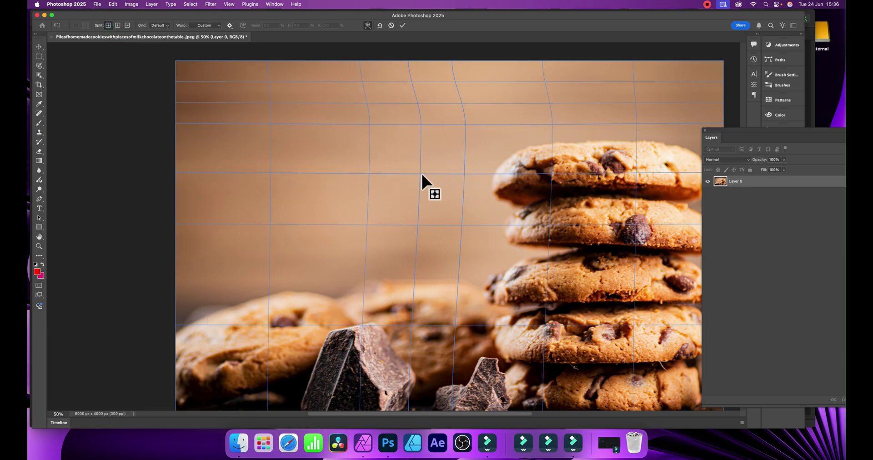
{"action": "left_click", "coordinate": [421, 173]}
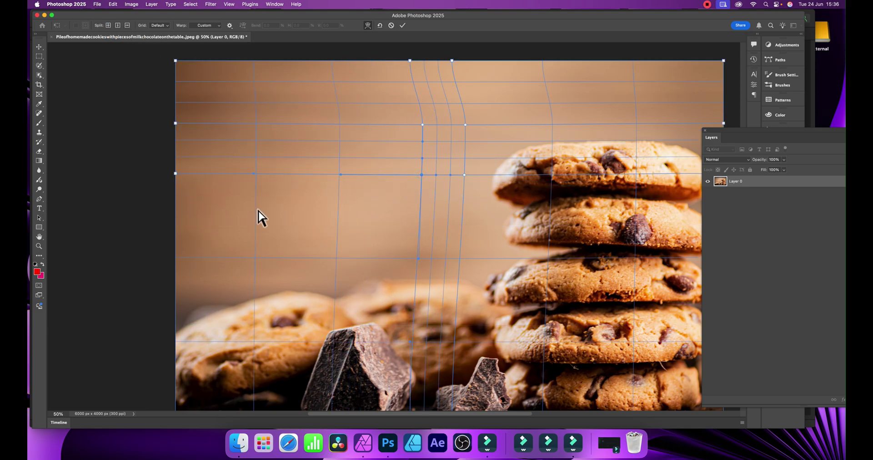
{"action": "left_click", "coordinate": [108, 26]}
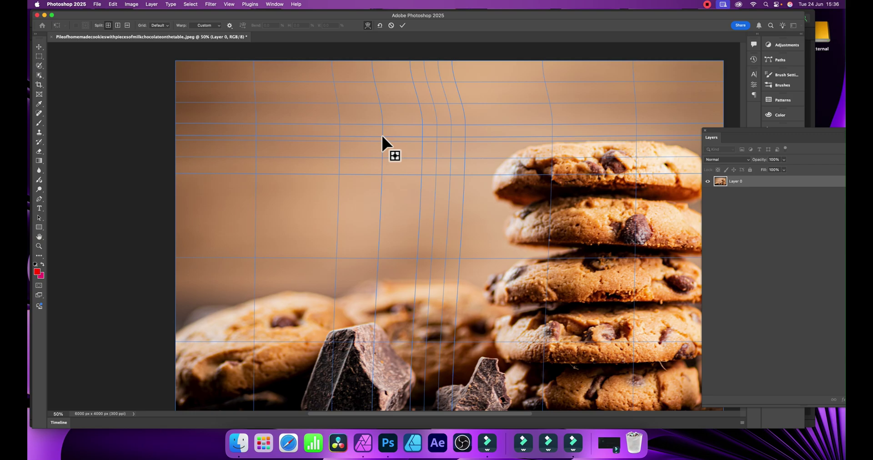
- Add two closely spaced vertical warp splits through the background above the chocolate piece
{"action": "left_click", "coordinate": [118, 25]}
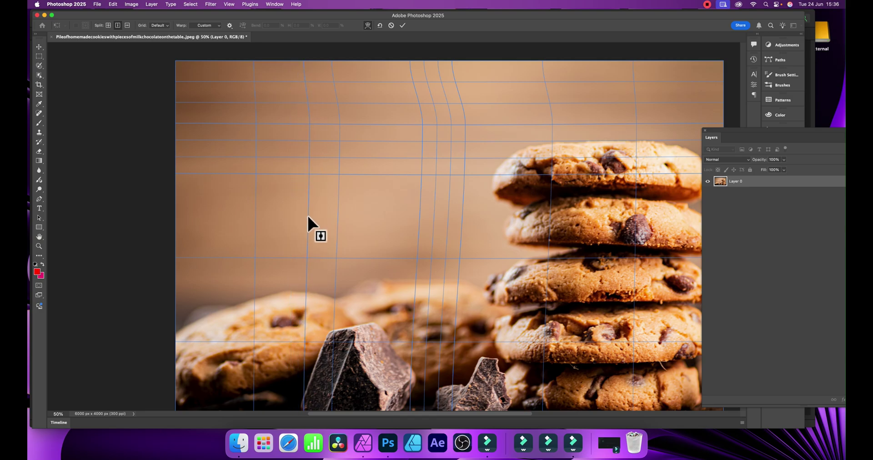
{"action": "left_click", "coordinate": [307, 214]}
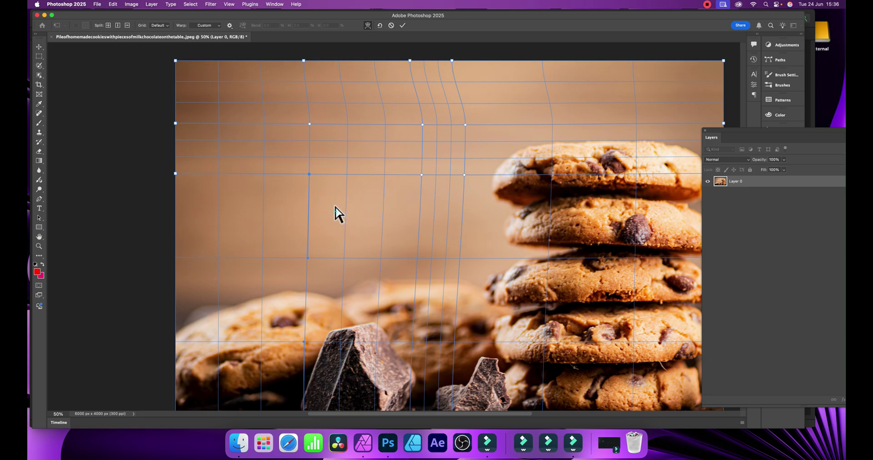
{"action": "left_click", "coordinate": [118, 25]}
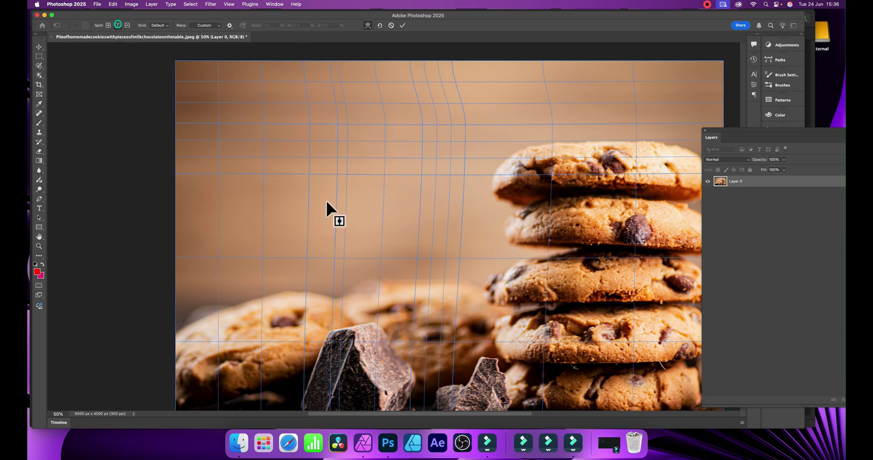
{"action": "left_click", "coordinate": [327, 202]}
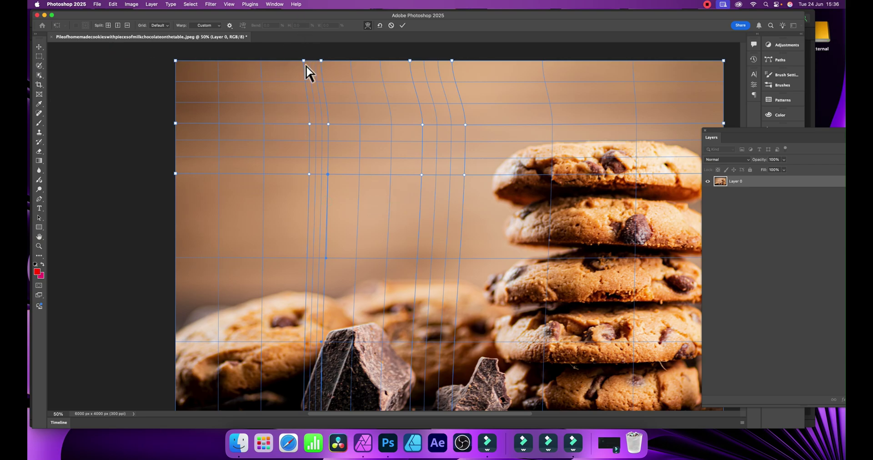
- Add a vertical warp split at the cookie stack's left edge and pull its upper node far right above the top cookie
{"action": "left_click", "coordinate": [117, 26]}
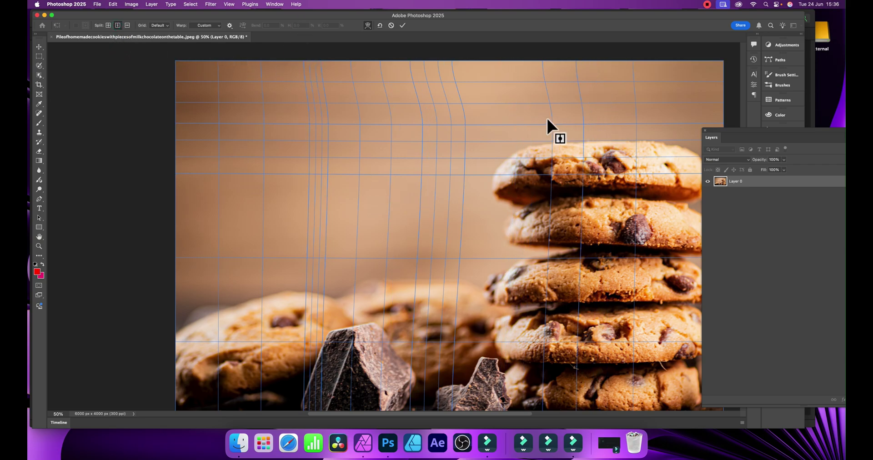
{"action": "left_click", "coordinate": [508, 117]}
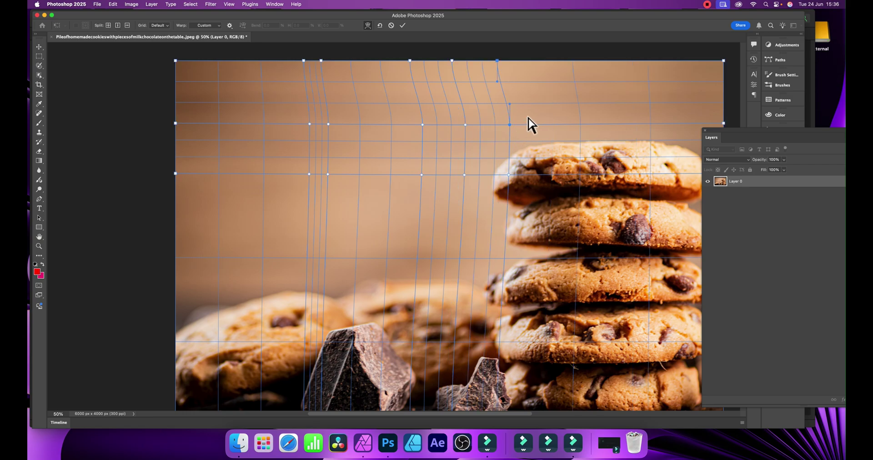
{"action": "left_click_drag", "start_coordinate": [510, 124], "coordinate": [622, 120]}
- Add a vertical split left of the pulled node, twist its upper node's handle, and move the top cookie's left node down and right
{"action": "left_click", "coordinate": [118, 25]}
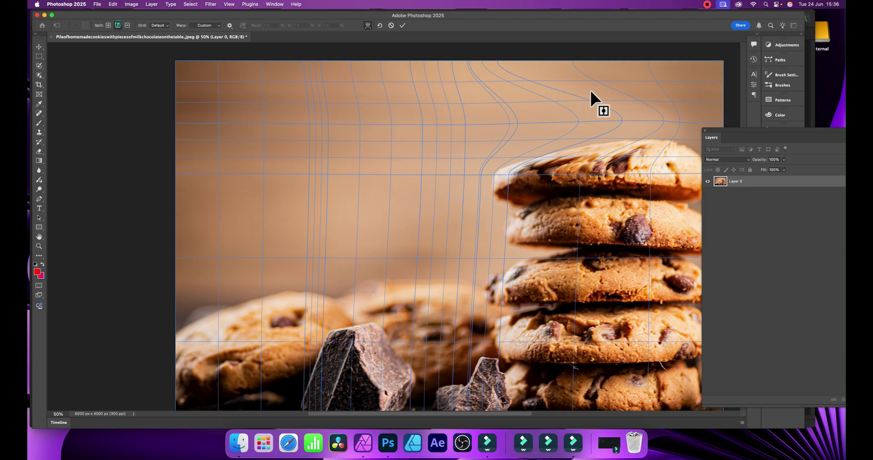
{"action": "left_click", "coordinate": [539, 115]}
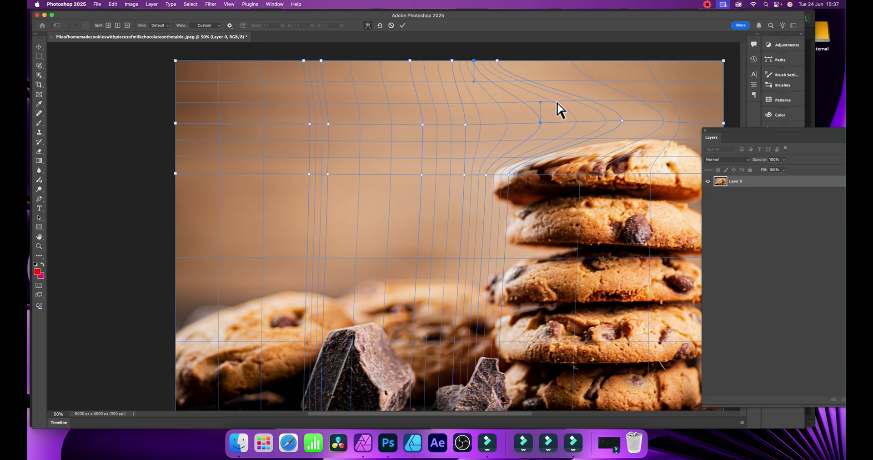
{"action": "left_click_drag", "start_coordinate": [541, 103], "coordinate": [469, 95]}
{"action": "left_click_drag", "start_coordinate": [490, 76], "coordinate": [615, 102]}
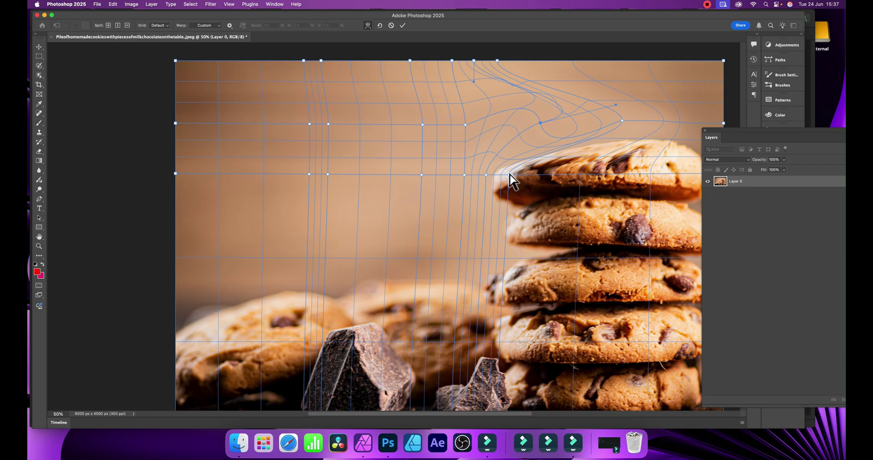
{"action": "left_click_drag", "start_coordinate": [509, 175], "coordinate": [549, 221]}
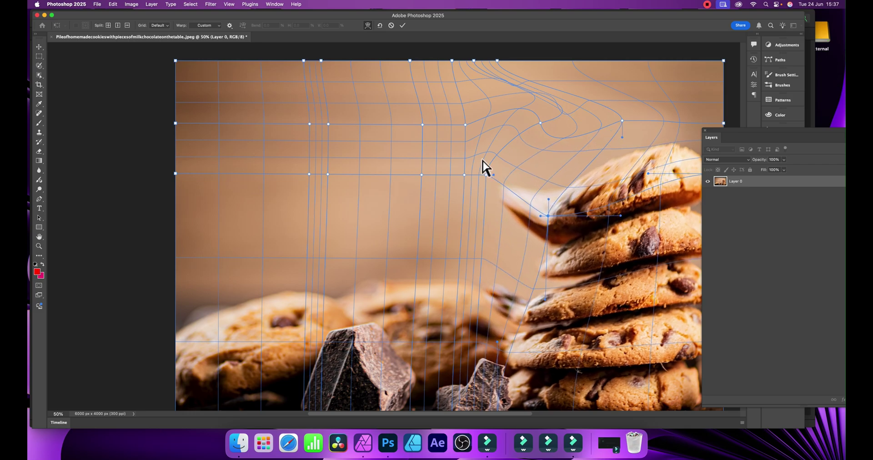
- Apply the Arc warp preset to the cookie photo, accepting that the custom warp edits are discarded
{"action": "left_click", "coordinate": [215, 25]}
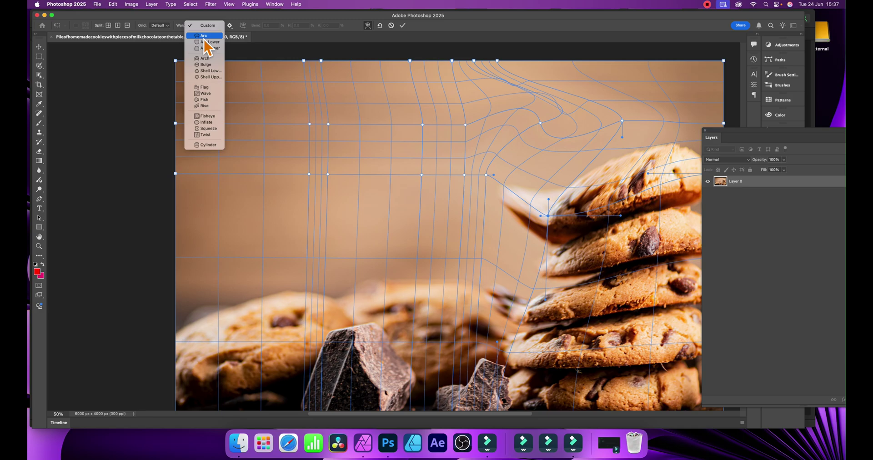
{"action": "left_click", "coordinate": [207, 38]}
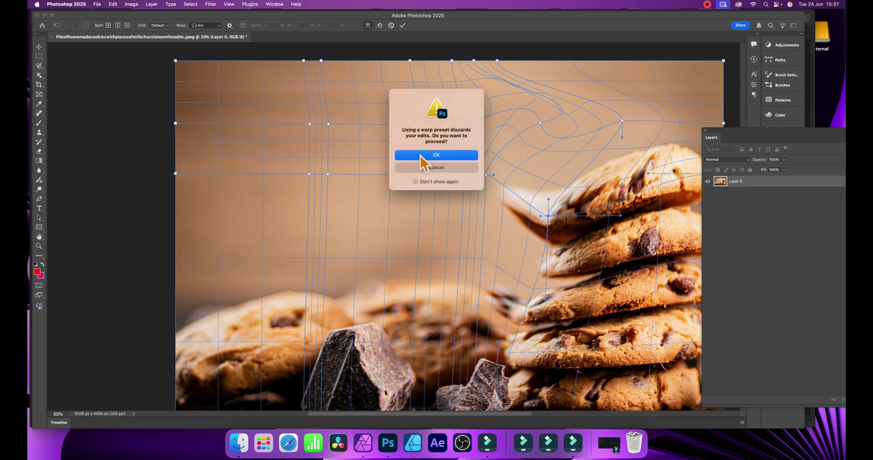
{"action": "left_click", "coordinate": [436, 155]}
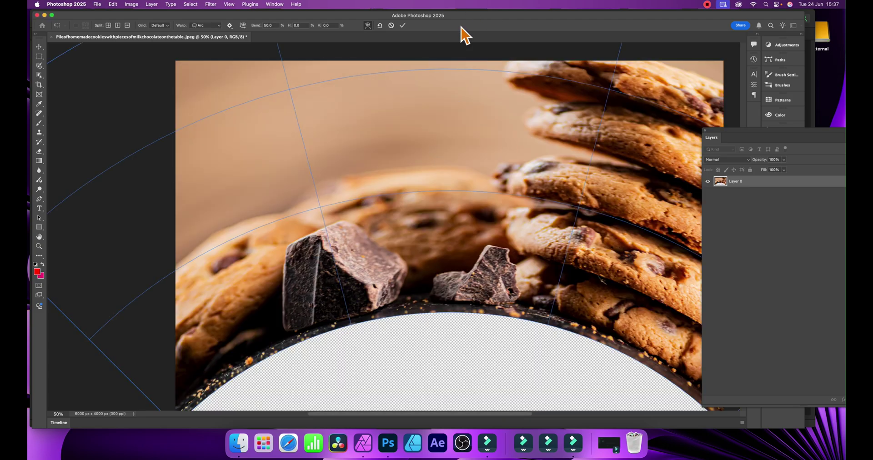
- Add a vertical split through the middle of the arc, stretch its lower handle downward, and raise the bottom-edge node
{"action": "left_click", "coordinate": [117, 25]}
{"action": "left_click", "coordinate": [422, 165]}
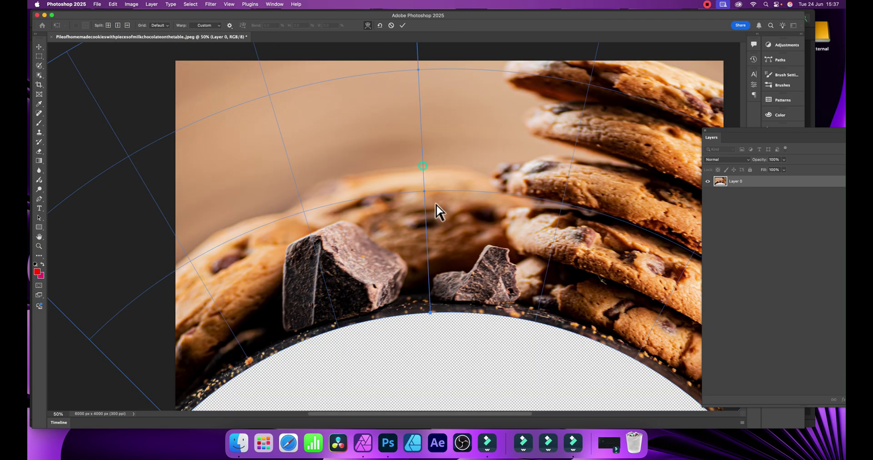
{"action": "left_click_drag", "start_coordinate": [425, 213], "coordinate": [442, 365]}
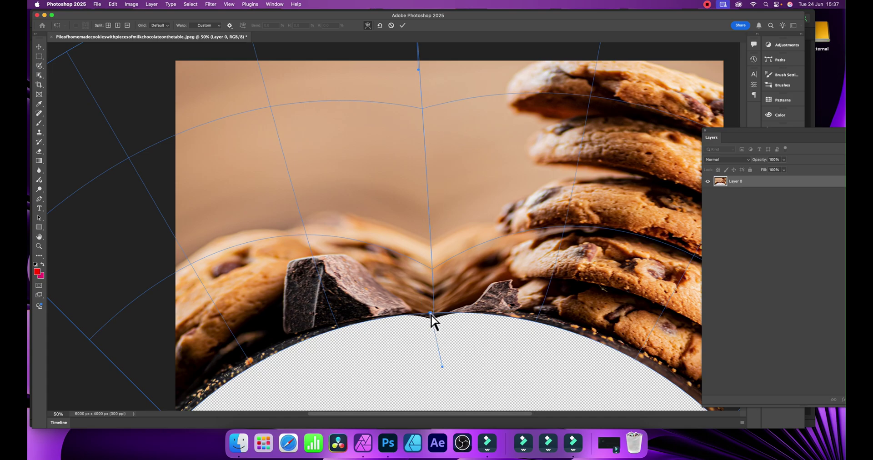
{"action": "left_click_drag", "start_coordinate": [431, 313], "coordinate": [437, 217]}
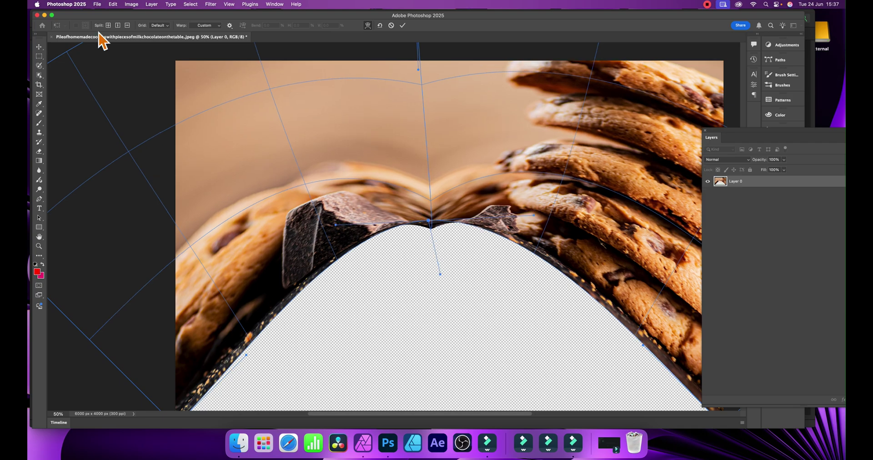
- Replace the custom arc warp with the Flag warp preset, discarding the manual edits
{"action": "left_click", "coordinate": [211, 26]}
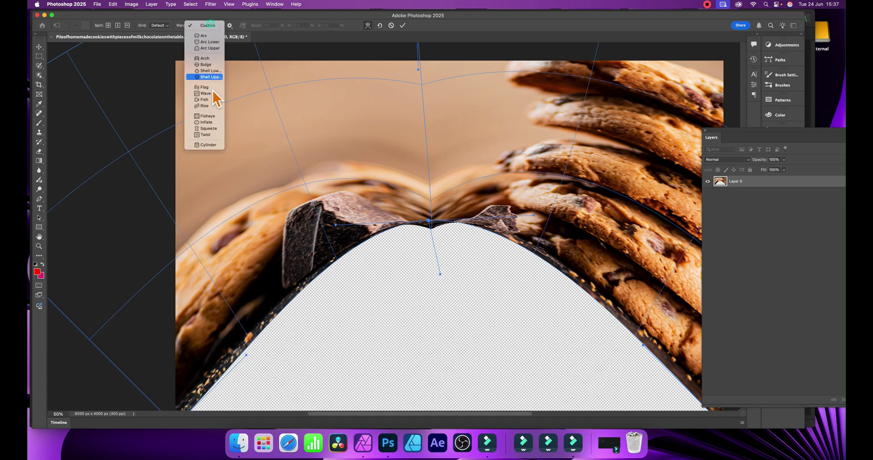
{"action": "left_click", "coordinate": [203, 89]}
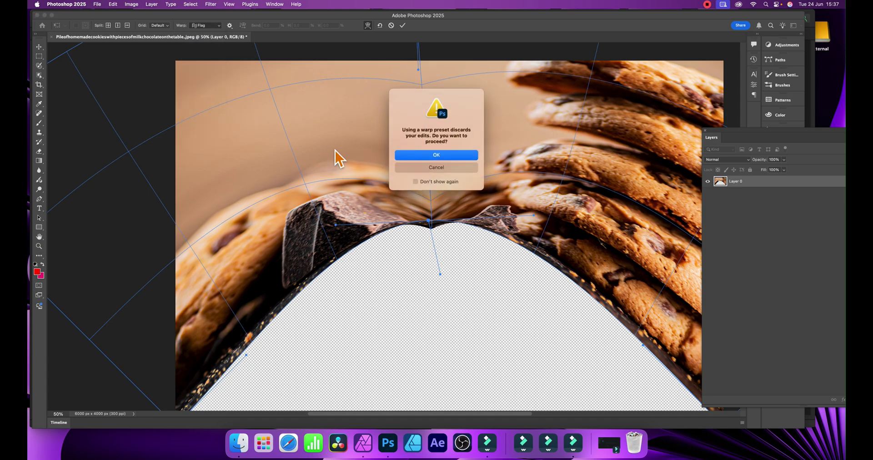
{"action": "left_click", "coordinate": [439, 154]}
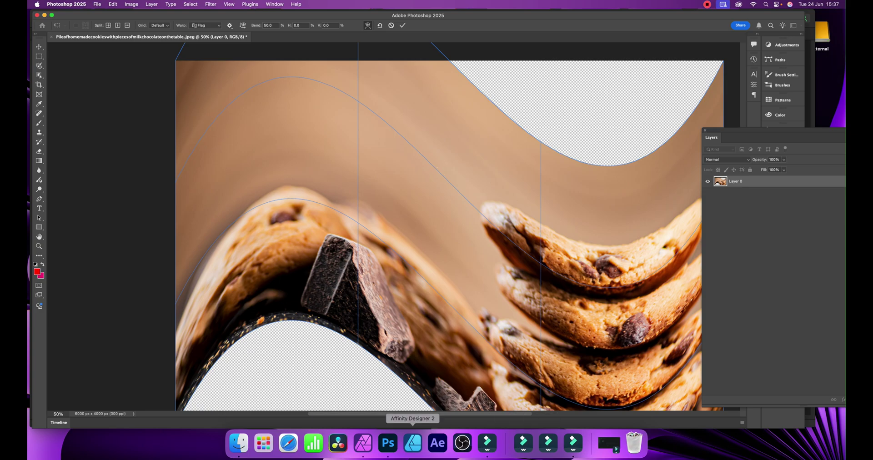
- Look at the Affinity Photo 2 mesh warp, return to Photoshop, and increase the Flag warp's bend to about 70.5%
{"action": "left_click", "coordinate": [363, 443]}
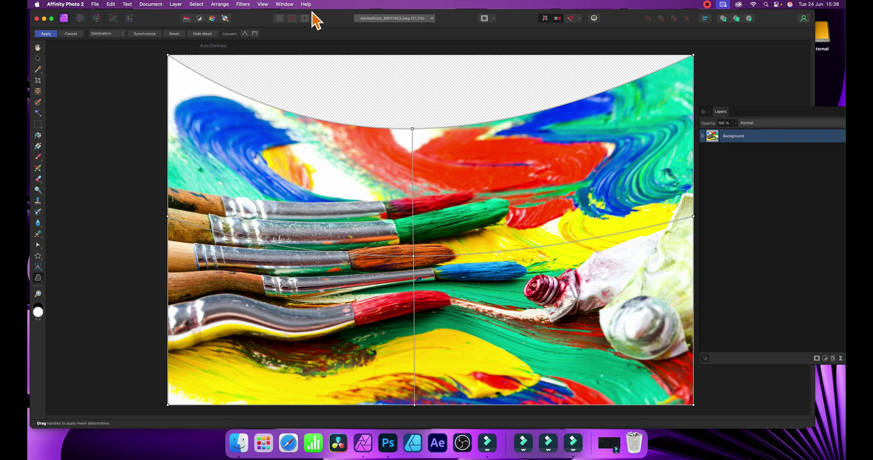
{"action": "key", "text": "super+Tab"}
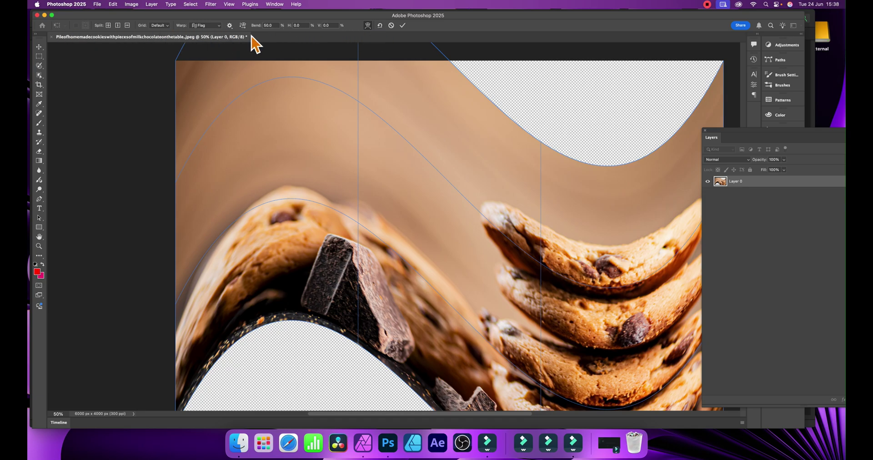
{"action": "mouse_move", "coordinate": [253, 28]}
{"action": "left_mouse_down"}
{"action": "mouse_move", "coordinate": [327, 22]}
{"action": "mouse_move", "coordinate": [244, 35]}
{"action": "left_mouse_up"}
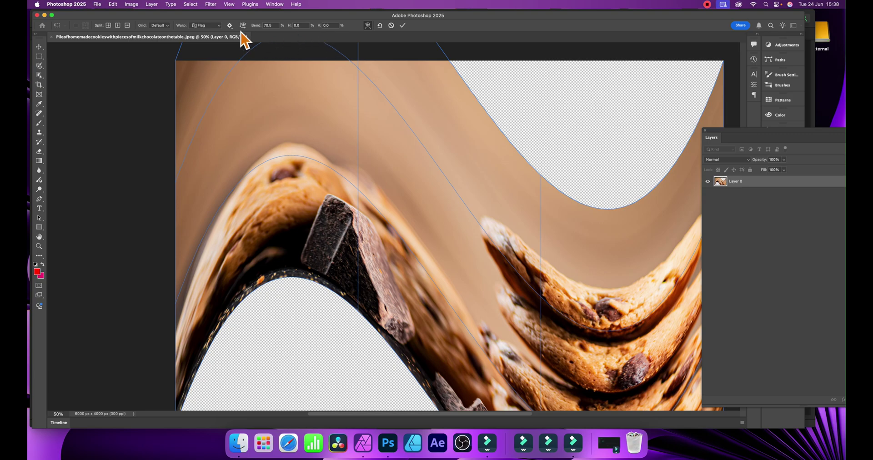
- Raise the Flag warp's bend to about 73.8%, increase its horizontal distortion, and reset the cookie photo's warp
{"action": "left_click_drag", "start_coordinate": [253, 25], "coordinate": [267, 27]}
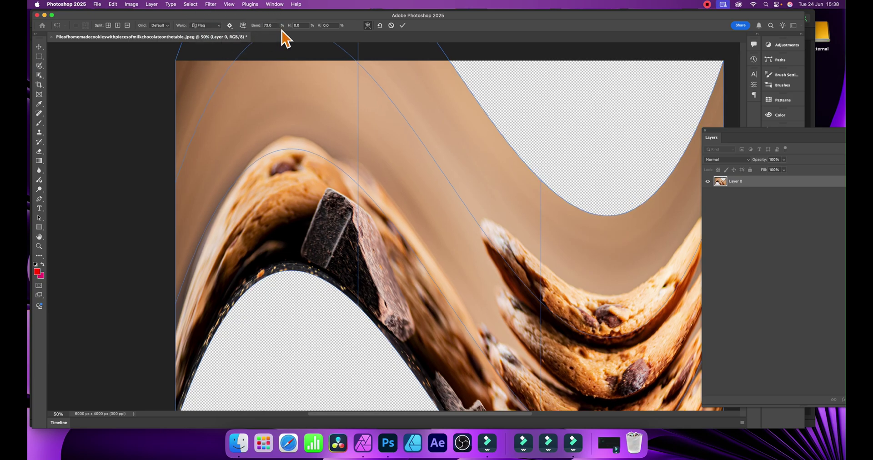
{"action": "left_click_drag", "start_coordinate": [291, 26], "coordinate": [604, 43]}
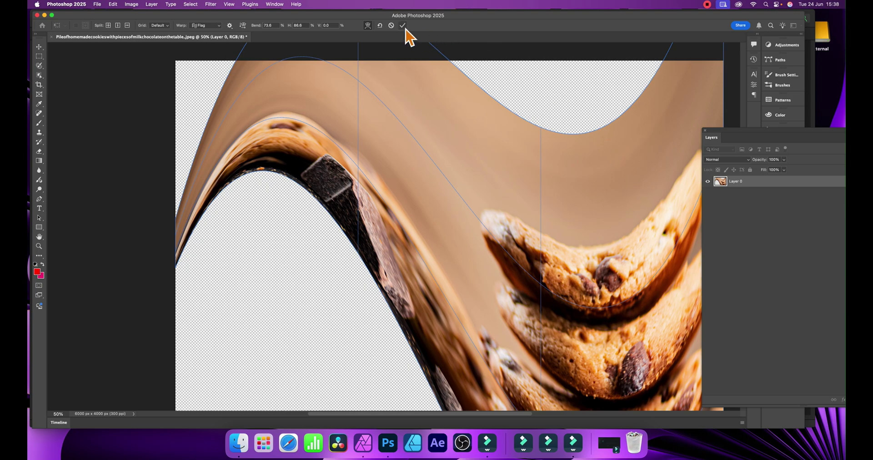
{"action": "left_click", "coordinate": [379, 25]}
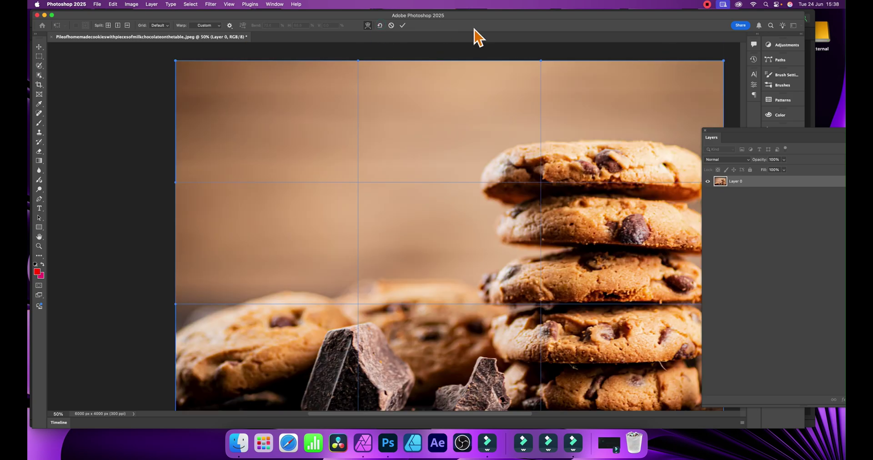
- Switch to Affinity Photo 2 and set the mesh warp mode to Source
{"action": "key", "text": "super+Tab"}
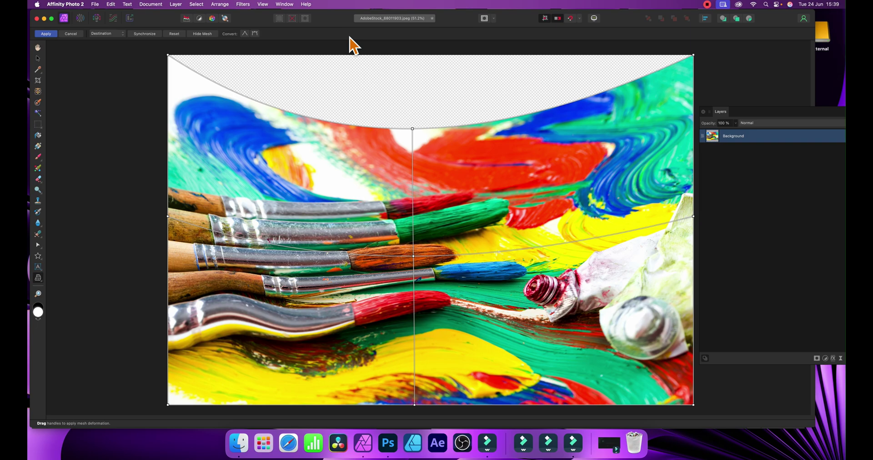
{"action": "left_click", "coordinate": [105, 34]}
{"action": "left_click", "coordinate": [105, 42]}
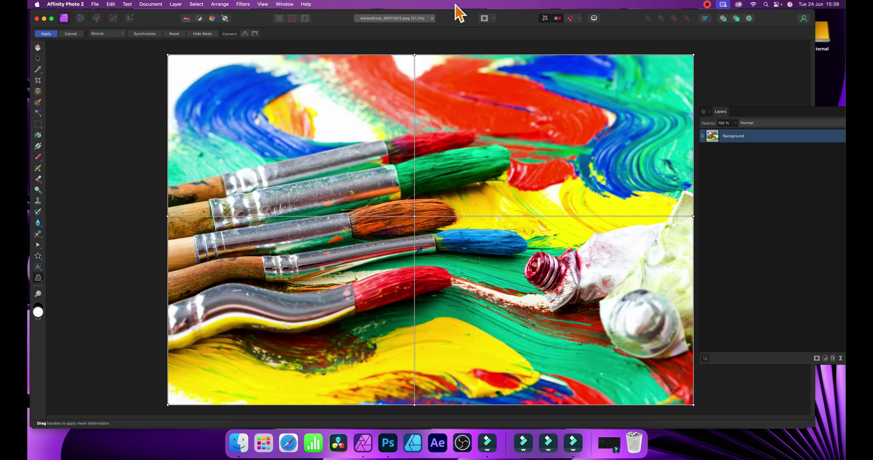
- Add three source mesh nodes among the brushes and in the upper-left paint, moving each one up and to the right
{"action": "double_click", "coordinate": [350, 181]}
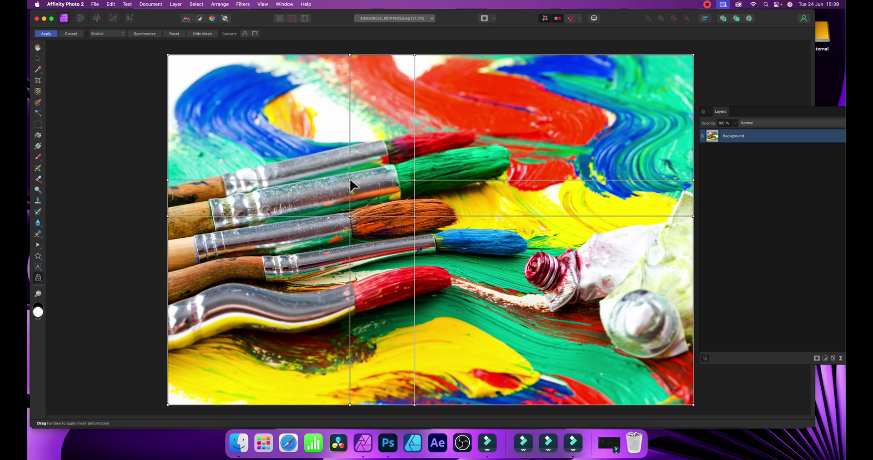
{"action": "left_click_drag", "start_coordinate": [351, 181], "coordinate": [596, 97]}
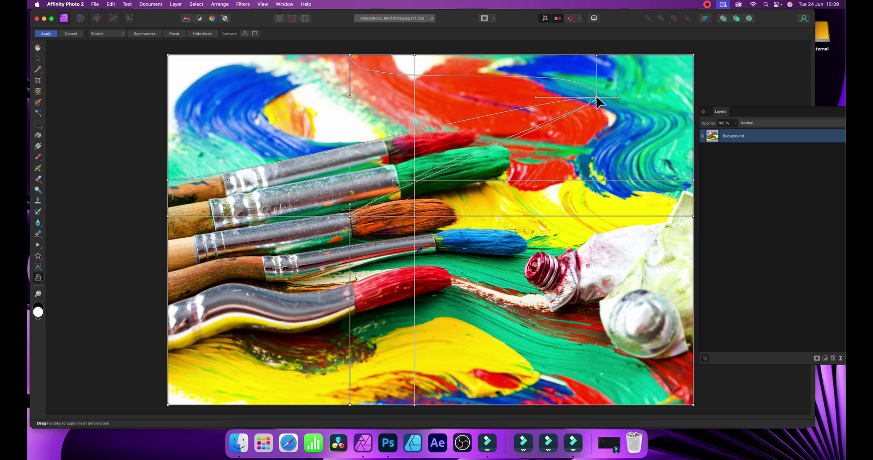
{"action": "double_click", "coordinate": [477, 204]}
{"action": "left_click_drag", "start_coordinate": [477, 203], "coordinate": [569, 145]}
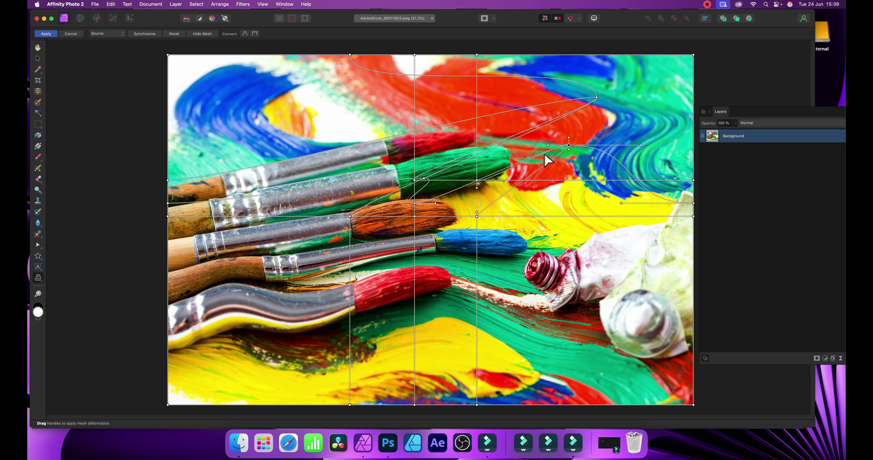
{"action": "double_click", "coordinate": [233, 133]}
{"action": "left_click_drag", "start_coordinate": [233, 133], "coordinate": [367, 118]}
- Add and displace three more source mesh nodes around the lower brushes and yellow paint, and add another near the paint tube
{"action": "double_click", "coordinate": [388, 292]}
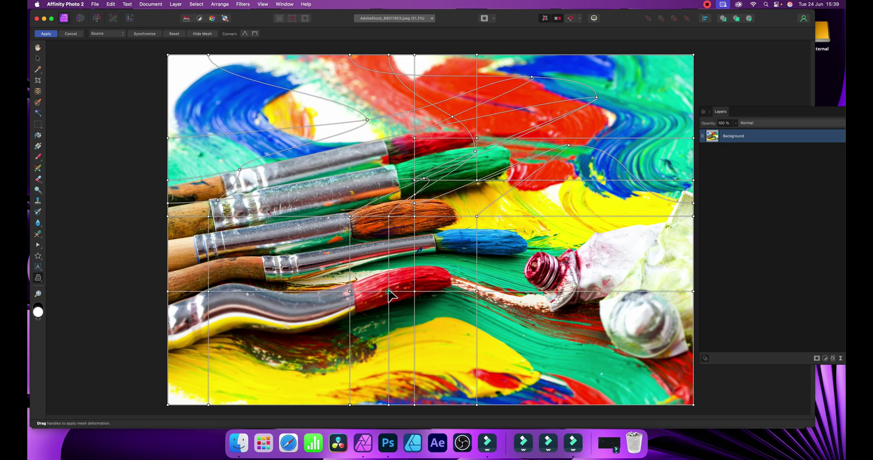
{"action": "left_click_drag", "start_coordinate": [389, 292], "coordinate": [320, 170]}
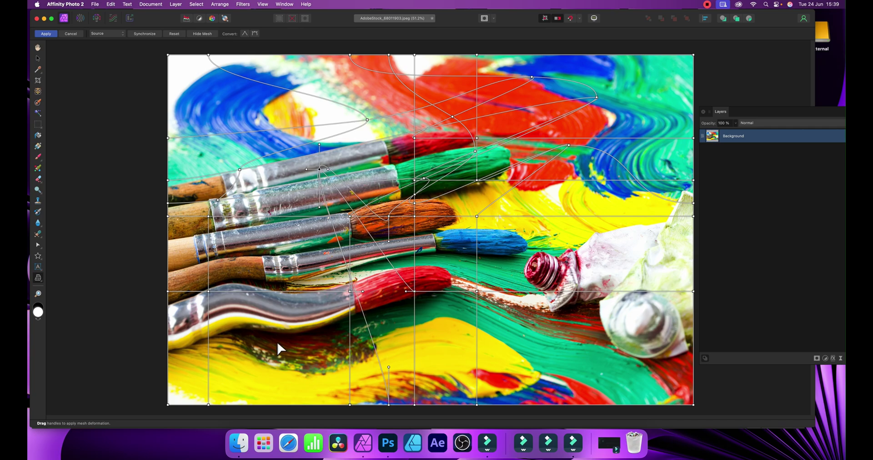
{"action": "double_click", "coordinate": [291, 319]}
{"action": "left_click_drag", "start_coordinate": [291, 319], "coordinate": [313, 378]}
{"action": "double_click", "coordinate": [444, 349]}
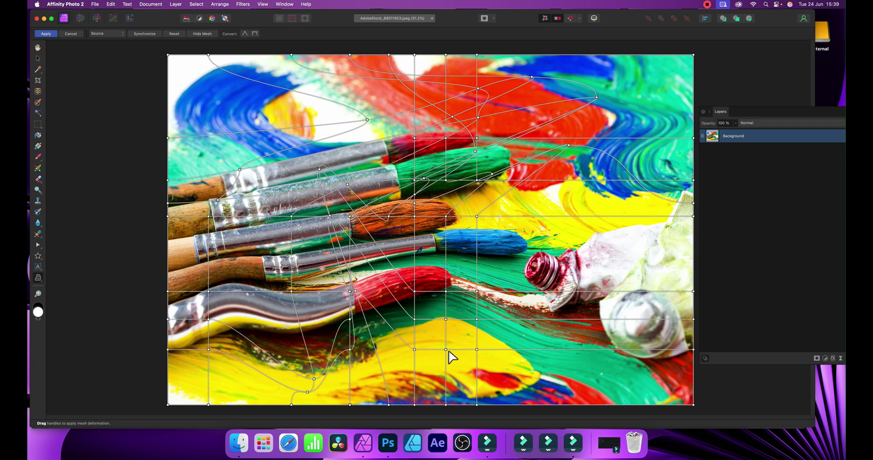
{"action": "left_click_drag", "start_coordinate": [446, 350], "coordinate": [489, 234]}
{"action": "double_click", "coordinate": [553, 302]}
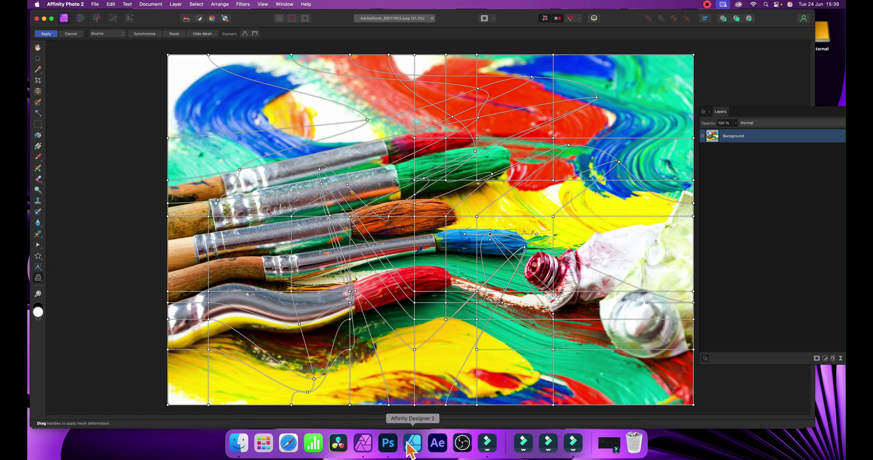
- Switch to Photoshop and look through the available warp presets, keeping the Custom warp
{"action": "left_click", "coordinate": [388, 444]}
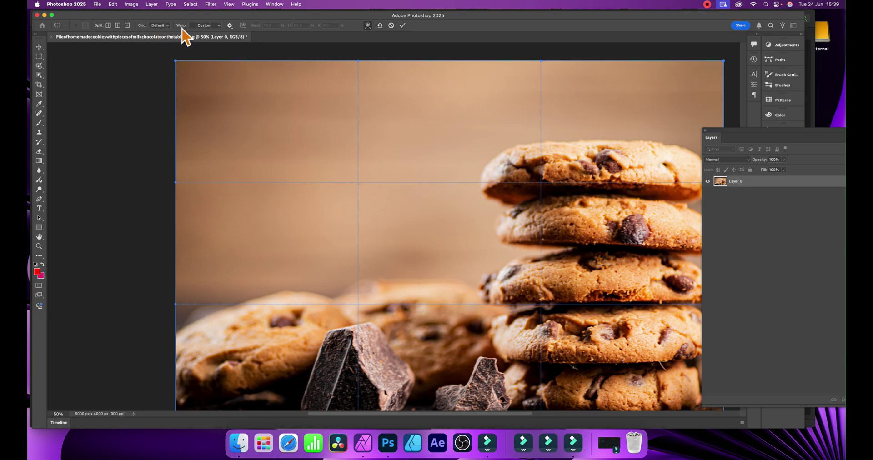
{"action": "left_click", "coordinate": [210, 25]}
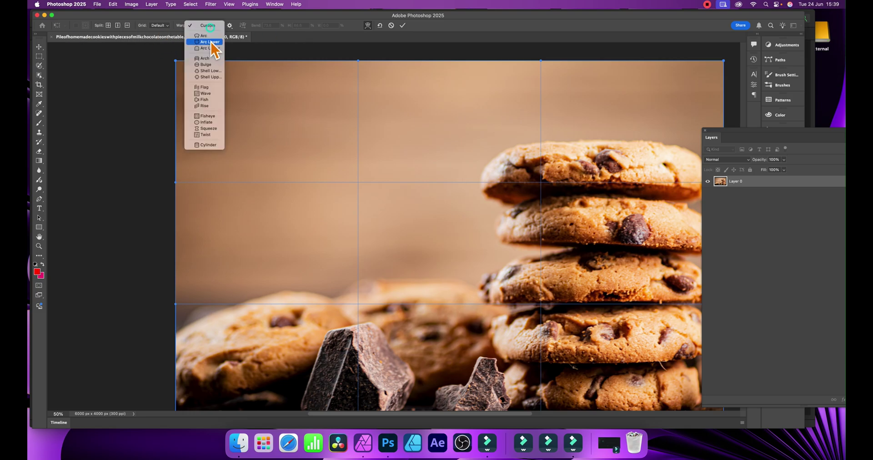
{"action": "left_click", "coordinate": [229, 19]}
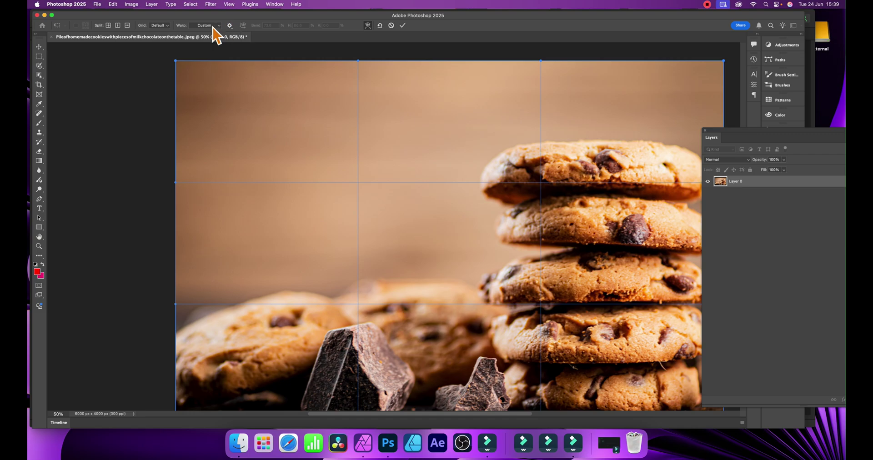
- Reduce the opacity of the warp guides to 9%
{"action": "left_click", "coordinate": [229, 26]}
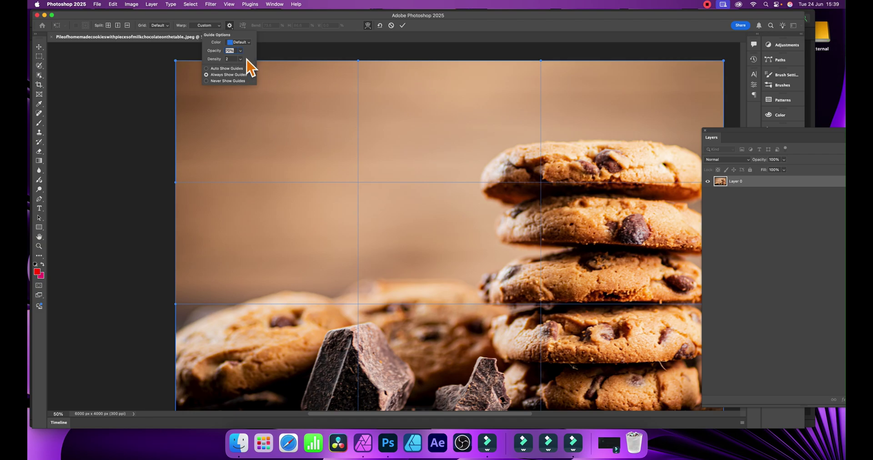
{"action": "left_click", "coordinate": [240, 51]}
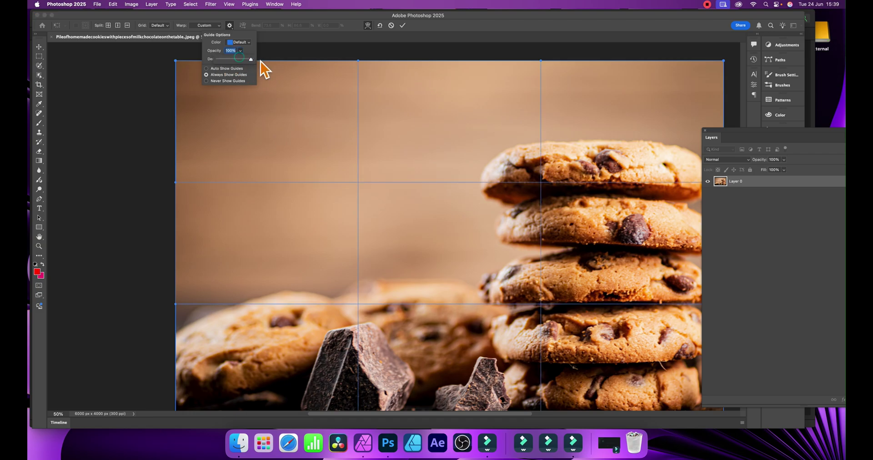
{"action": "left_click_drag", "start_coordinate": [242, 59], "coordinate": [220, 60]}
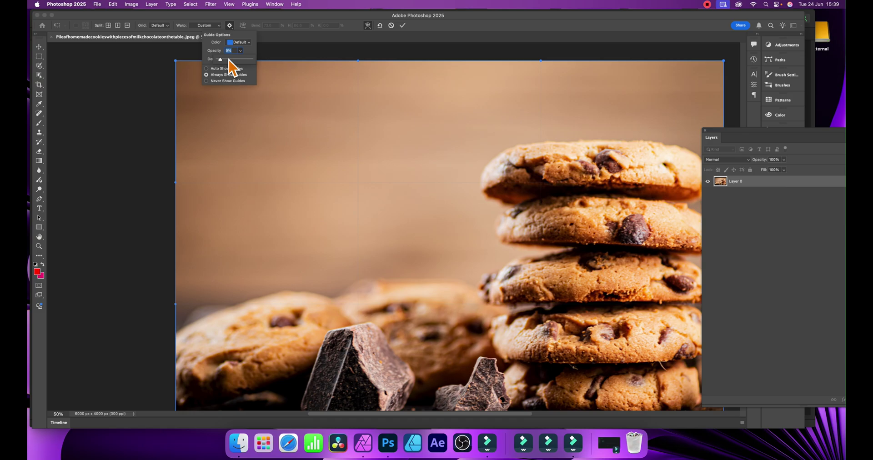
{"action": "left_click", "coordinate": [371, 154]}
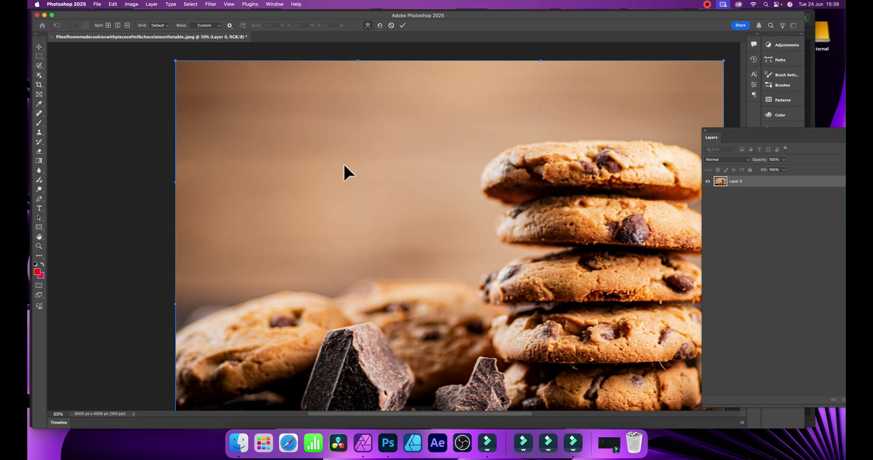
- Increase the density of the warp guides
{"action": "left_click", "coordinate": [230, 25]}
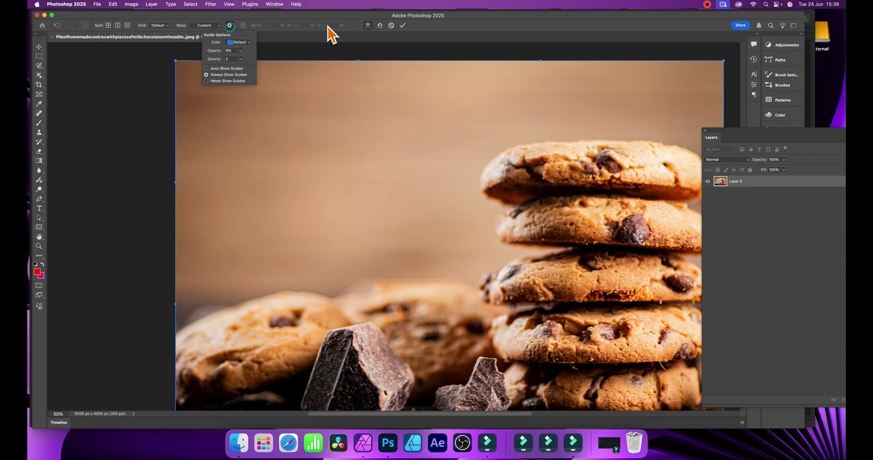
{"action": "left_click", "coordinate": [240, 58]}
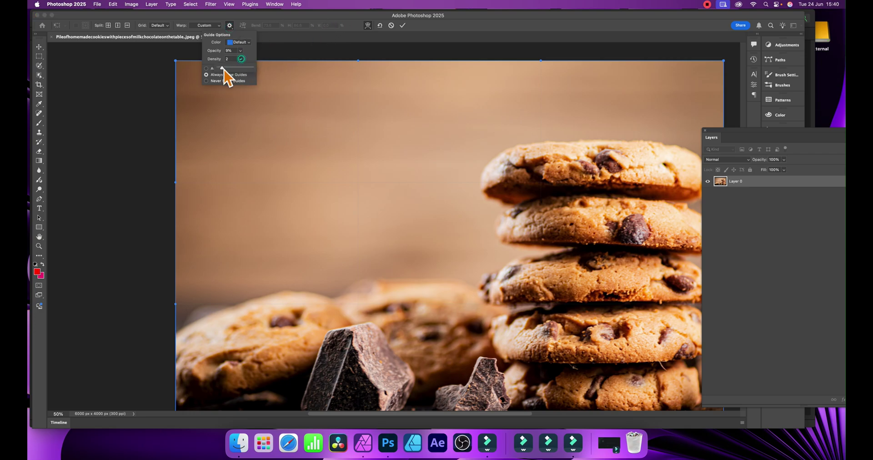
{"action": "left_click_drag", "start_coordinate": [224, 68], "coordinate": [244, 68]}
{"action": "left_click", "coordinate": [510, 28]}
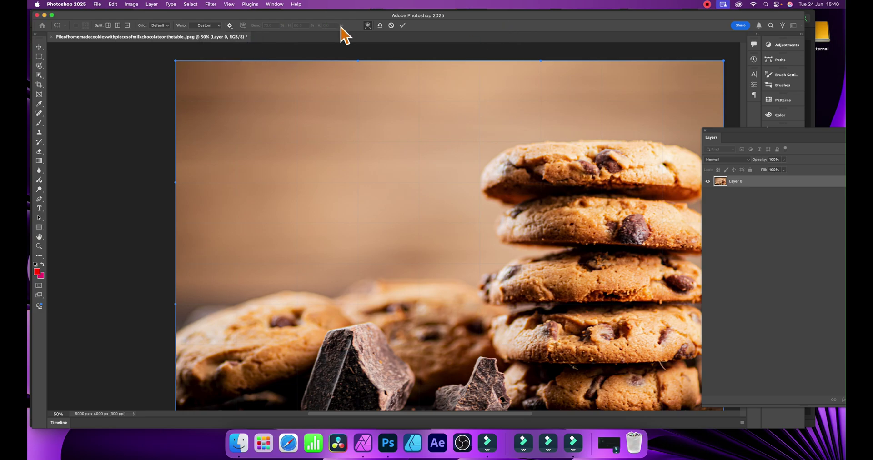
- Switch to Affinity Photo 2, apply the mesh warp to the paintbrush photo, and repeat the Mesh Warp filter twice
{"action": "left_click", "coordinate": [369, 445]}
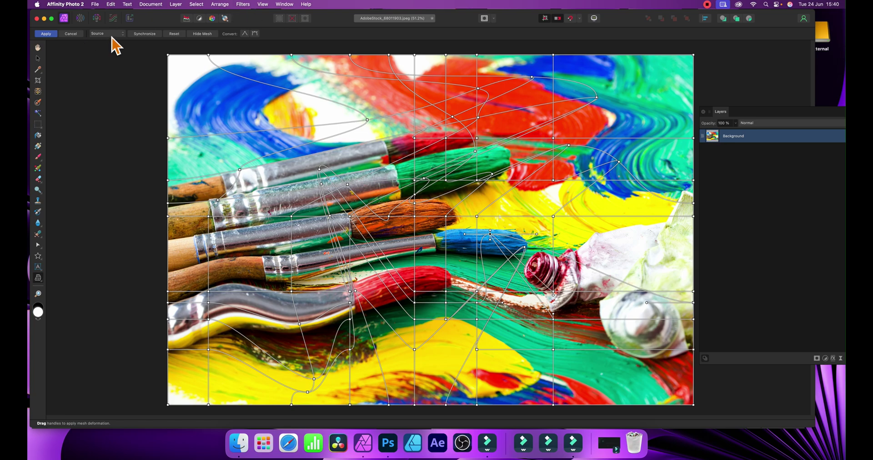
{"action": "left_click", "coordinate": [45, 33]}
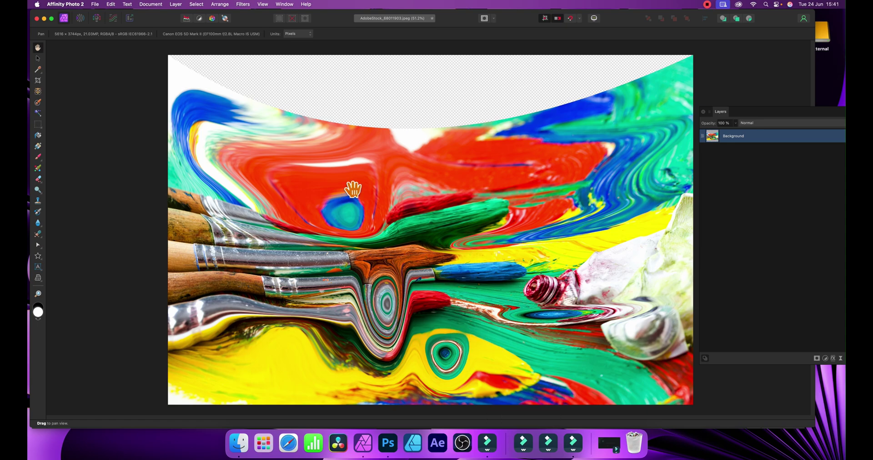
{"action": "left_click", "coordinate": [248, 5]}
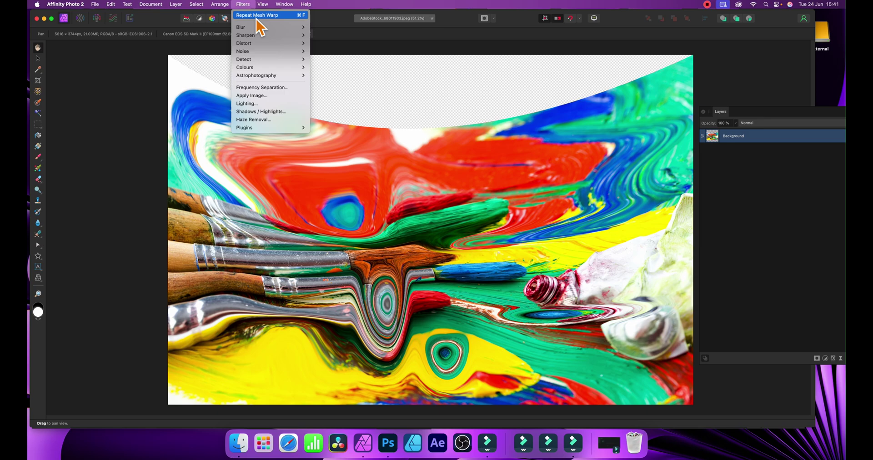
{"action": "left_click", "coordinate": [257, 17]}
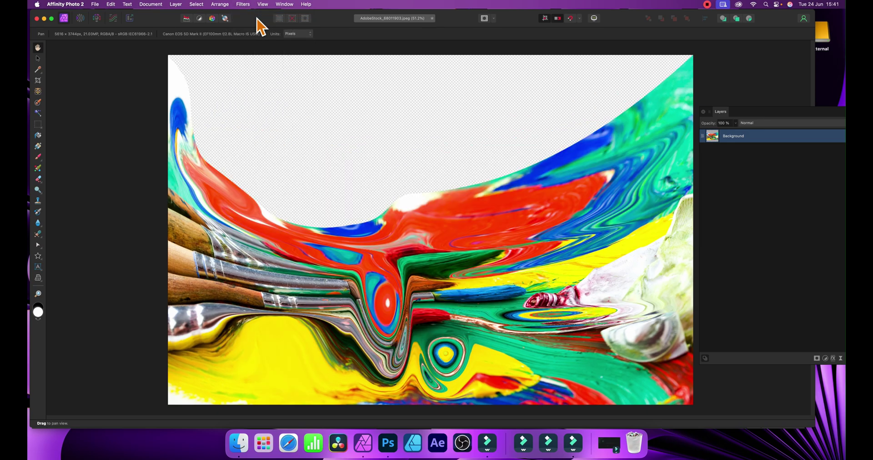
{"action": "left_click", "coordinate": [242, 5]}
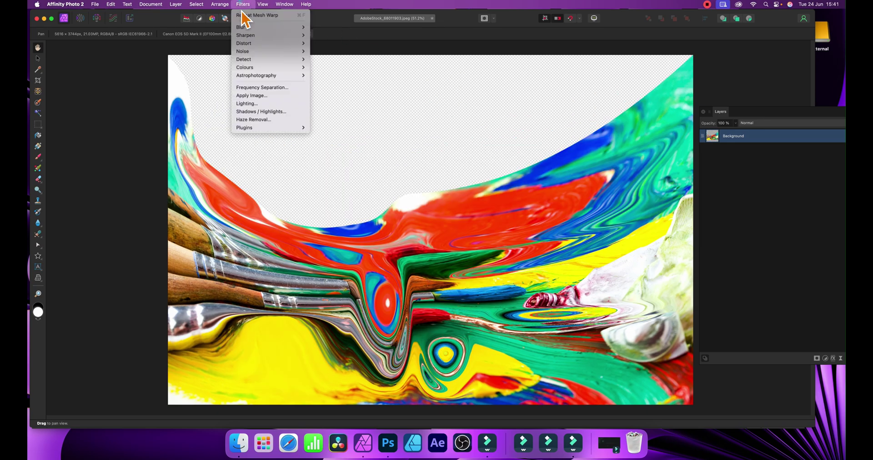
{"action": "left_click", "coordinate": [243, 16]}
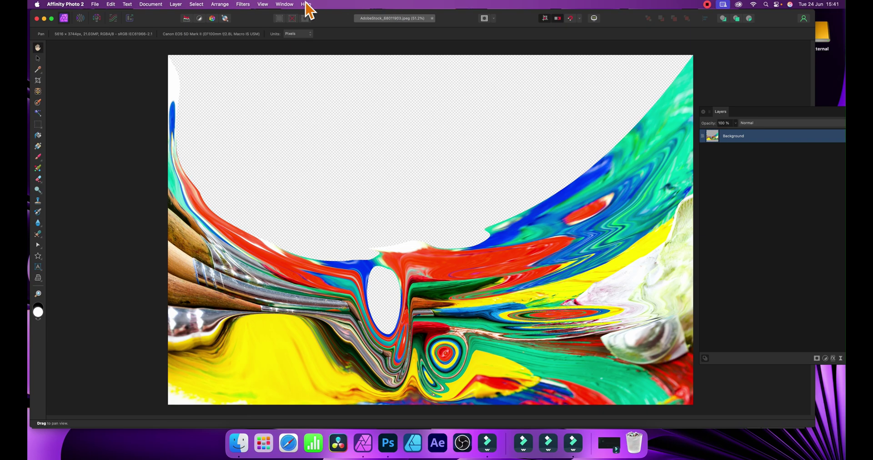
{"action": "left_click", "coordinate": [241, 4]}
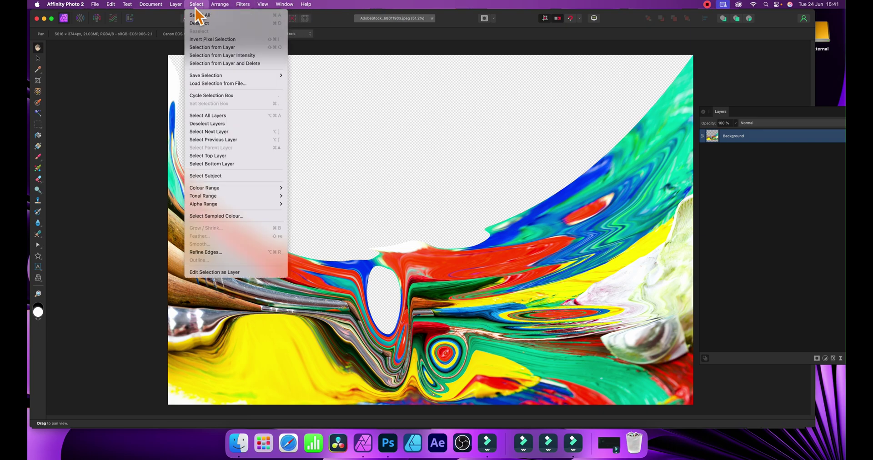
{"action": "left_click", "coordinate": [150, 51]}
- Activate the Move tool, bring the Layers panel fully into view, and unlock the Background layer
{"action": "left_click", "coordinate": [36, 58]}
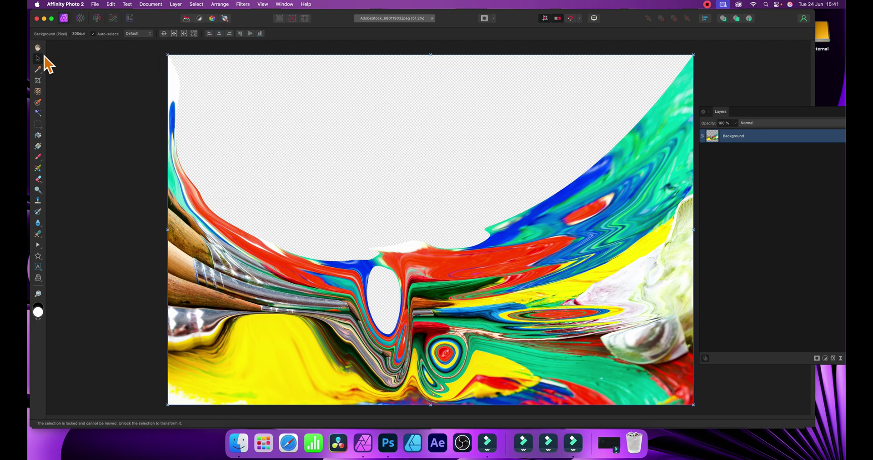
{"action": "left_click", "coordinate": [520, 198]}
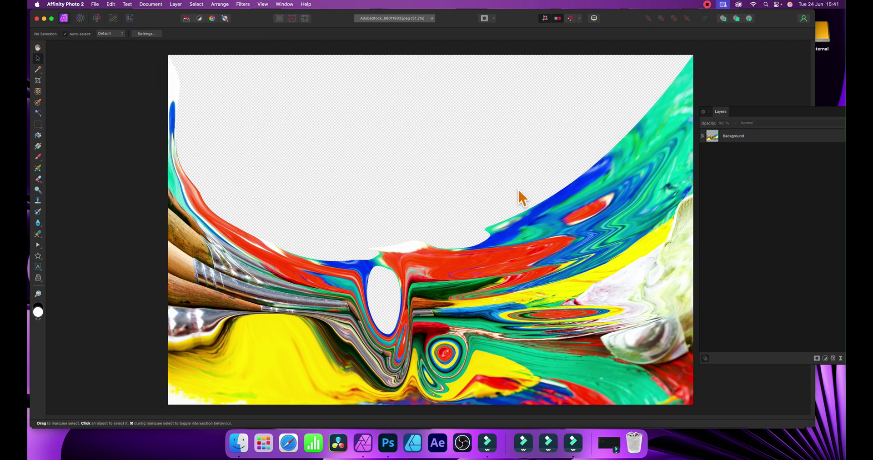
{"action": "left_click_drag", "start_coordinate": [721, 114], "coordinate": [607, 77]}
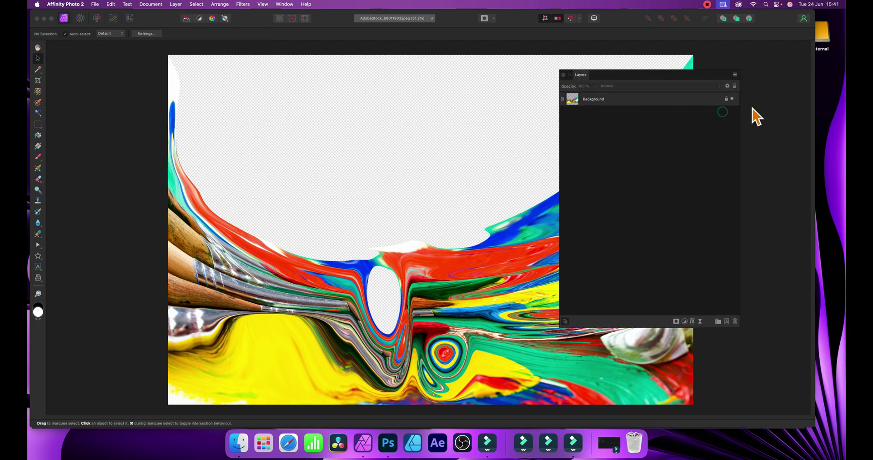
{"action": "left_click", "coordinate": [726, 98]}
- Scale down the warped image and reposition it inside the canvas, moving the Layers panel clear of it
{"action": "left_click_drag", "start_coordinate": [180, 107], "coordinate": [273, 147]}
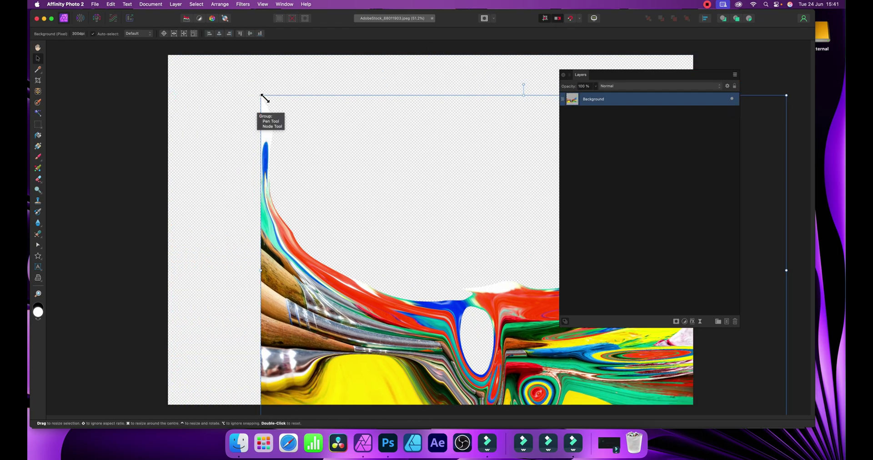
{"action": "left_click_drag", "start_coordinate": [259, 94], "coordinate": [407, 193]}
{"action": "left_click_drag", "start_coordinate": [528, 356], "coordinate": [332, 259]}
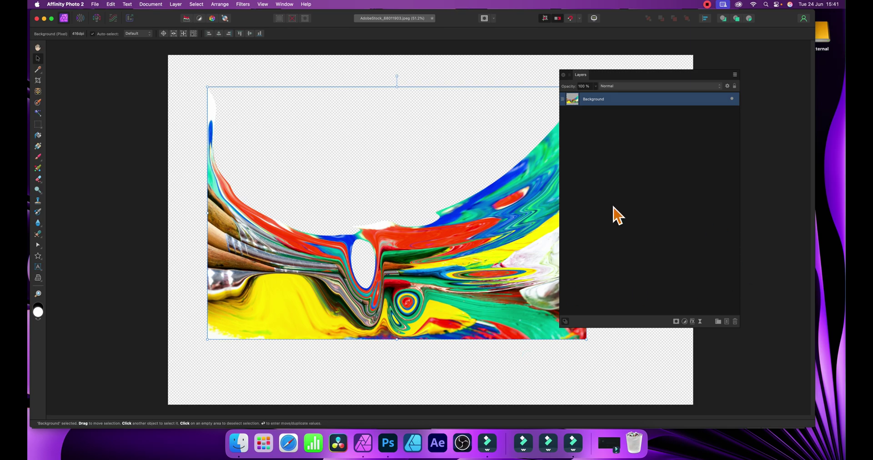
{"action": "left_click_drag", "start_coordinate": [600, 75], "coordinate": [655, 93]}
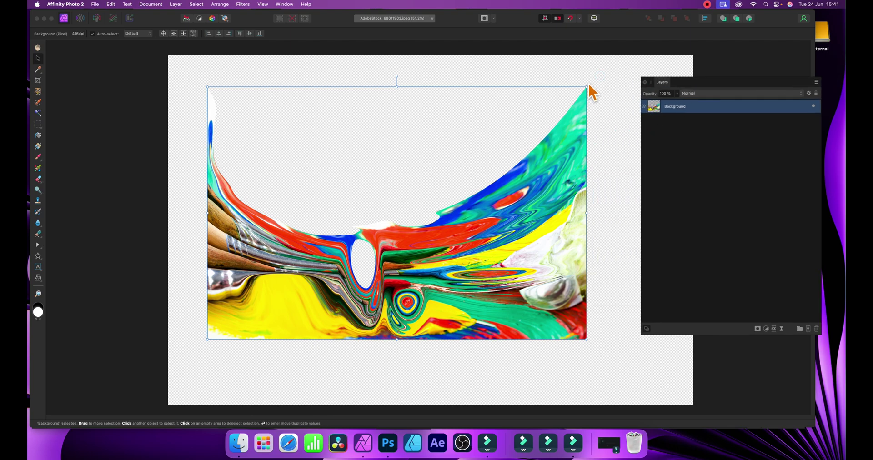
- Enlarge the warped image slightly, rotate it roughly a quarter turn clockwise, and repeat the Mesh Warp filter on it
{"action": "left_click_drag", "start_coordinate": [586, 86], "coordinate": [629, 121]}
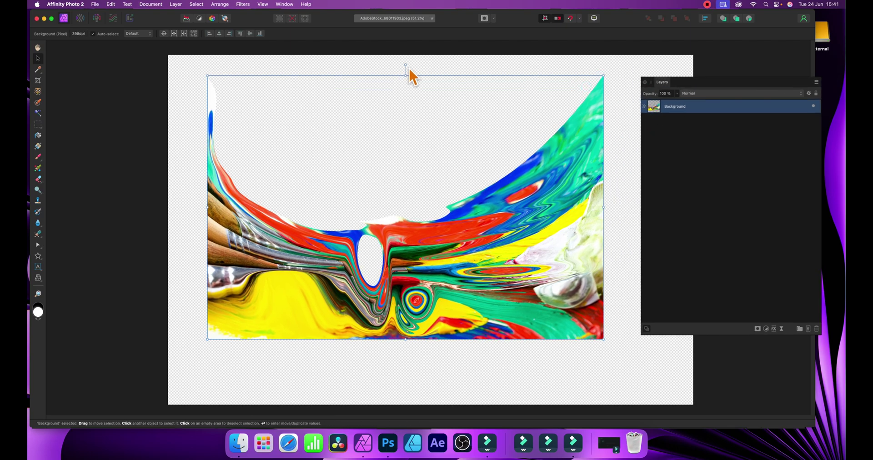
{"action": "left_click_drag", "start_coordinate": [407, 64], "coordinate": [546, 191]}
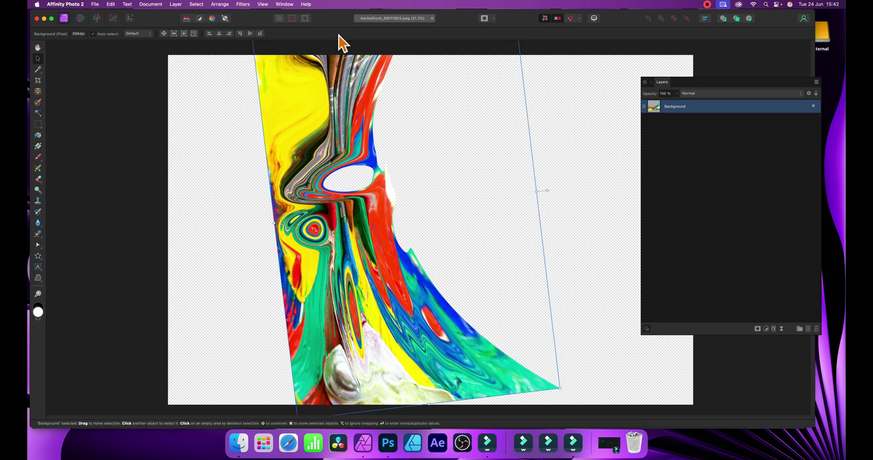
{"action": "left_click", "coordinate": [243, 4]}
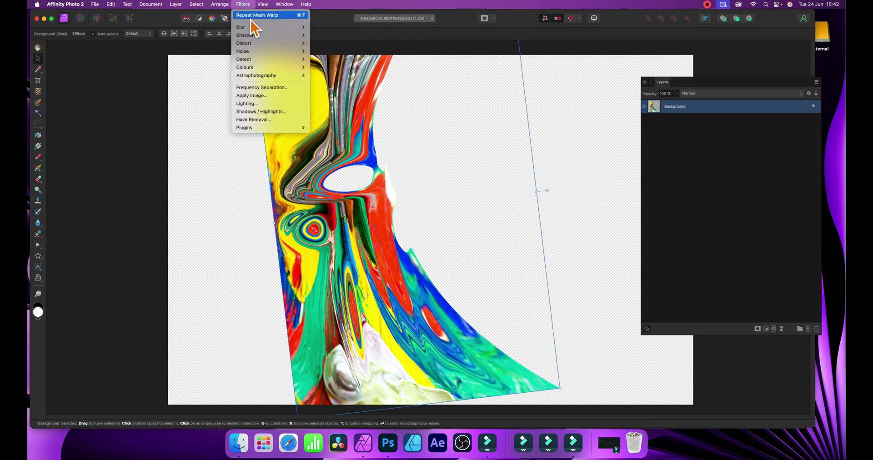
{"action": "left_click", "coordinate": [251, 17]}
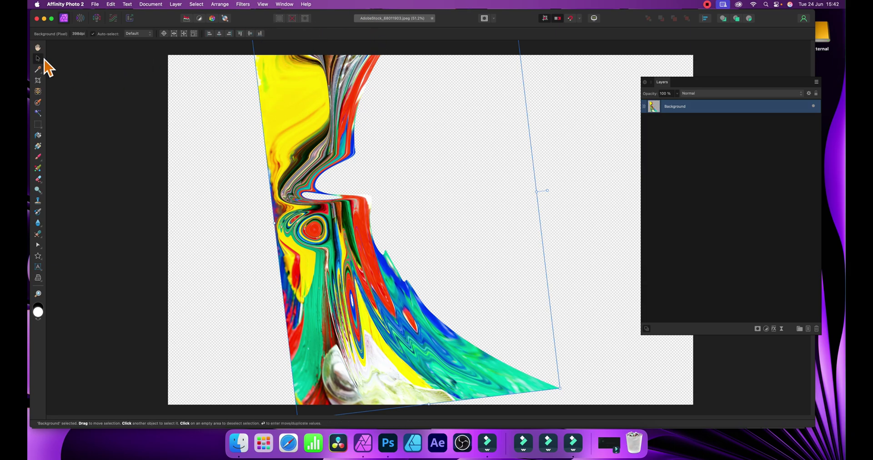
- Move the rotated image down until its upper edge lies inside the canvas, and rasterise the Background layer
{"action": "left_click_drag", "start_coordinate": [312, 156], "coordinate": [302, 213]}
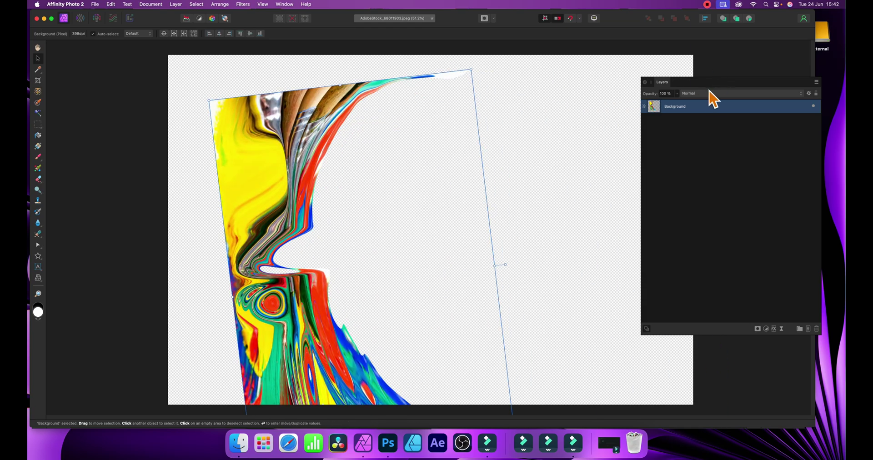
{"action": "left_click", "coordinate": [178, 5]}
{"action": "left_click", "coordinate": [200, 336]}
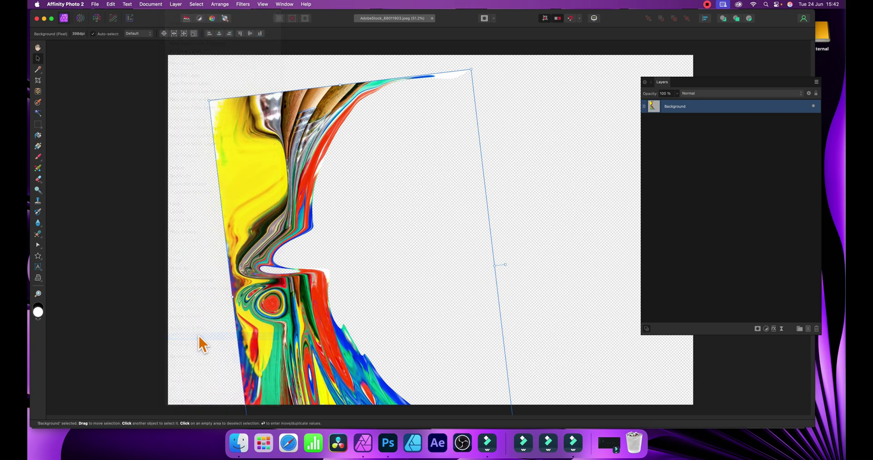
- Repeat the Mesh Warp filter on the rasterised layer and move the result up to bring its lower part into the canvas
{"action": "left_click", "coordinate": [245, 5]}
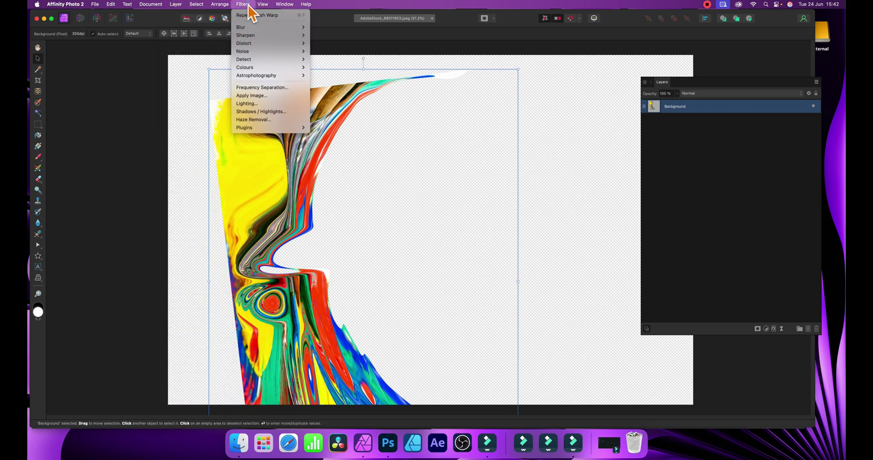
{"action": "left_click", "coordinate": [248, 17]}
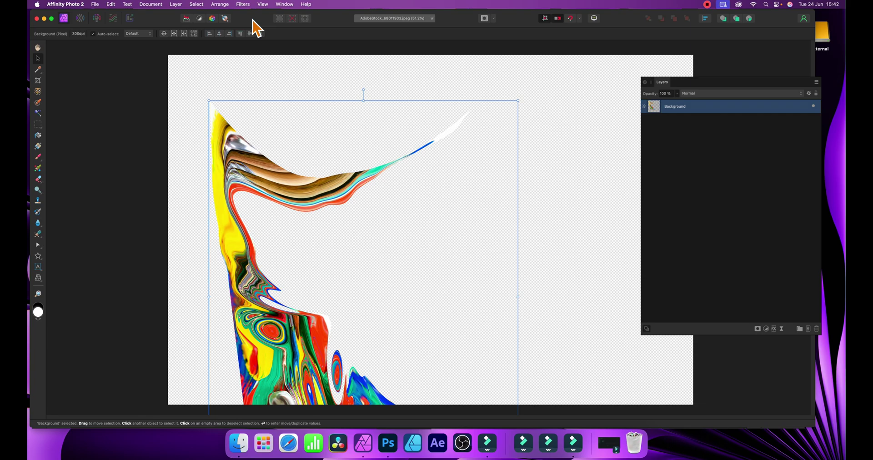
{"action": "left_click_drag", "start_coordinate": [315, 341], "coordinate": [291, 232]}
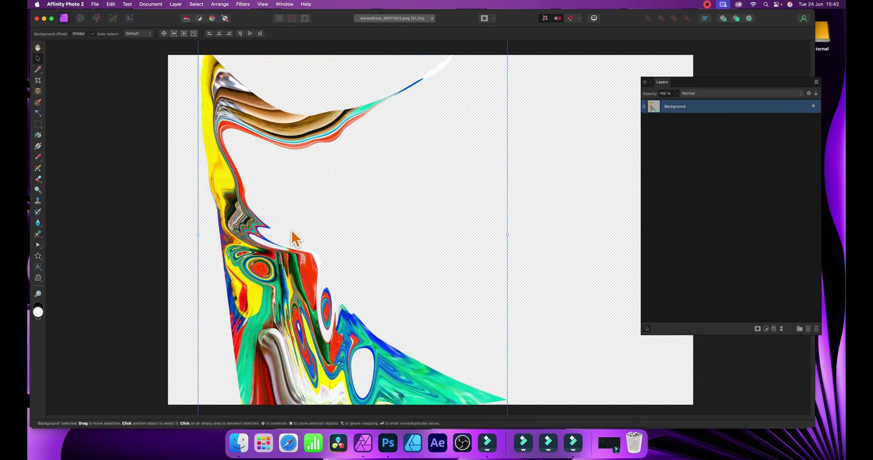
- Switch to Photoshop and cancel the active Warp transform on the cookie photo
{"action": "key", "text": "super+Tab"}
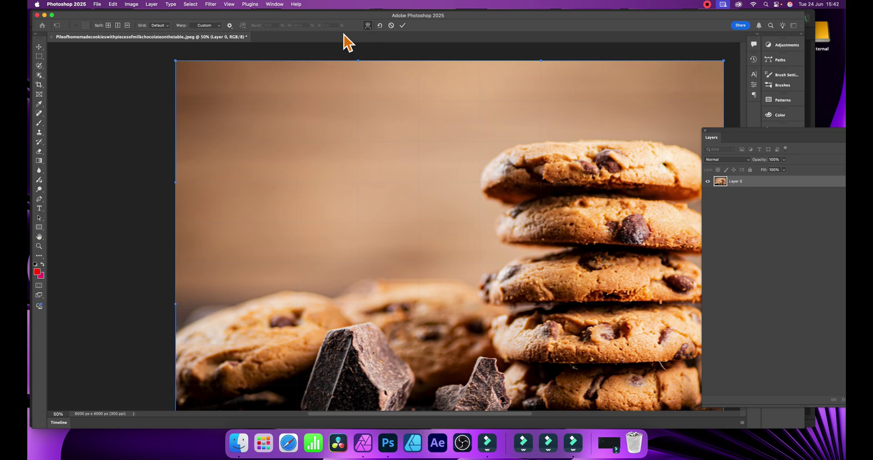
{"action": "left_click", "coordinate": [391, 26]}
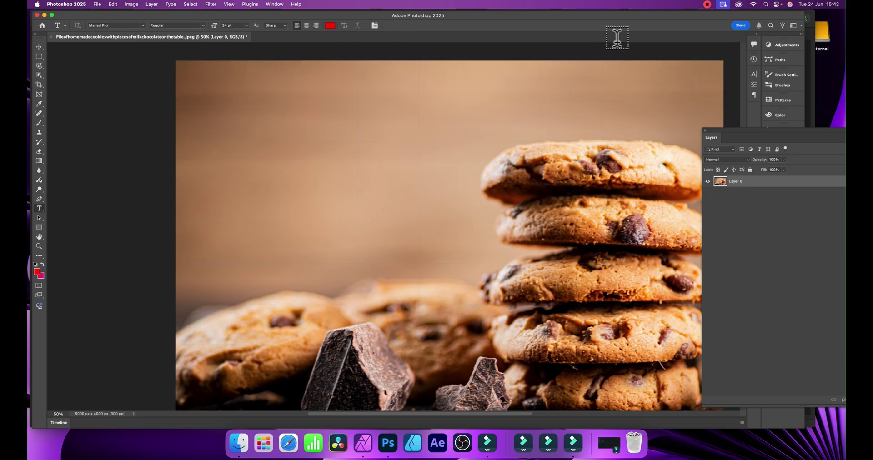